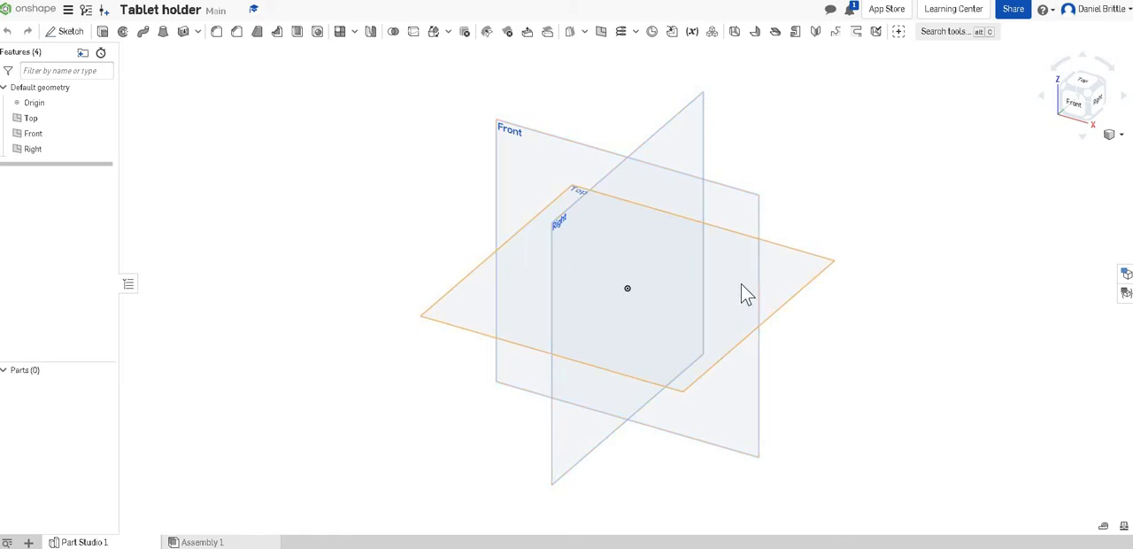
Step: Start a sketch on the Front plane and draw a rectangle about 0.98 in wide and 2.18 in tall, its base on the horizontal axis across the origin
click(558, 178)
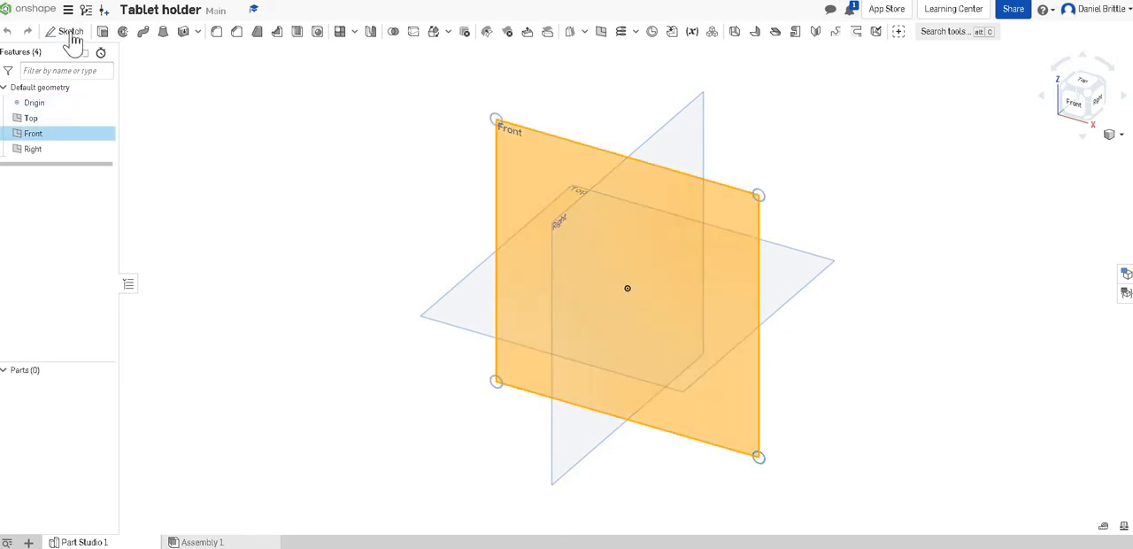
click(71, 33)
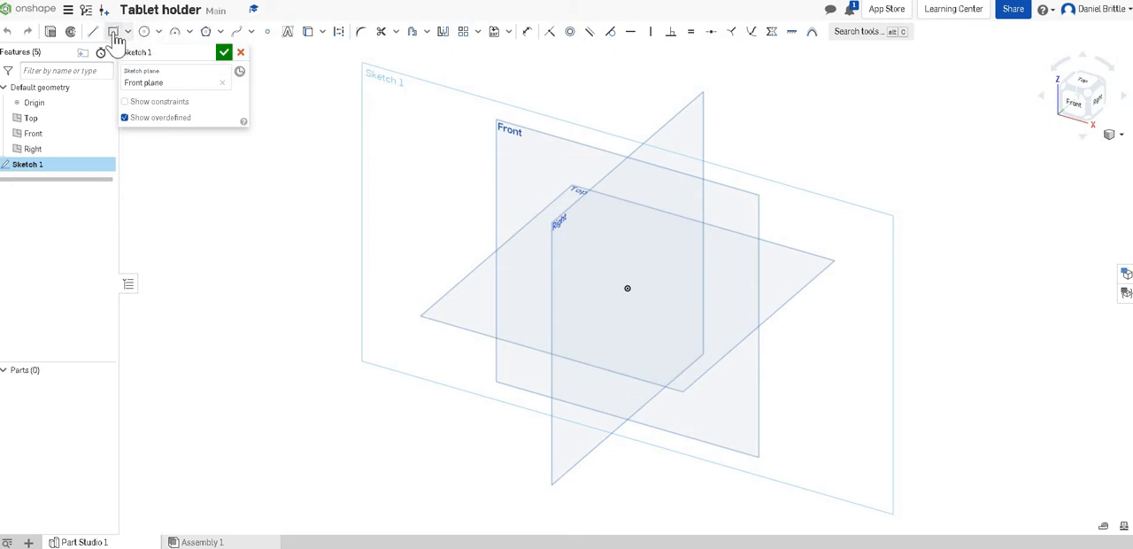
click(113, 34)
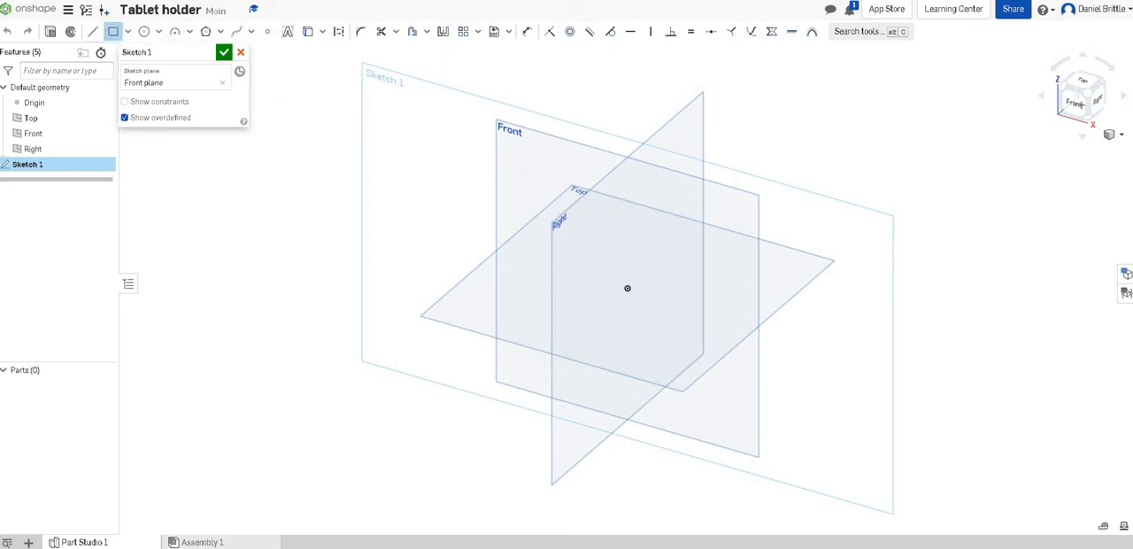
key(n)
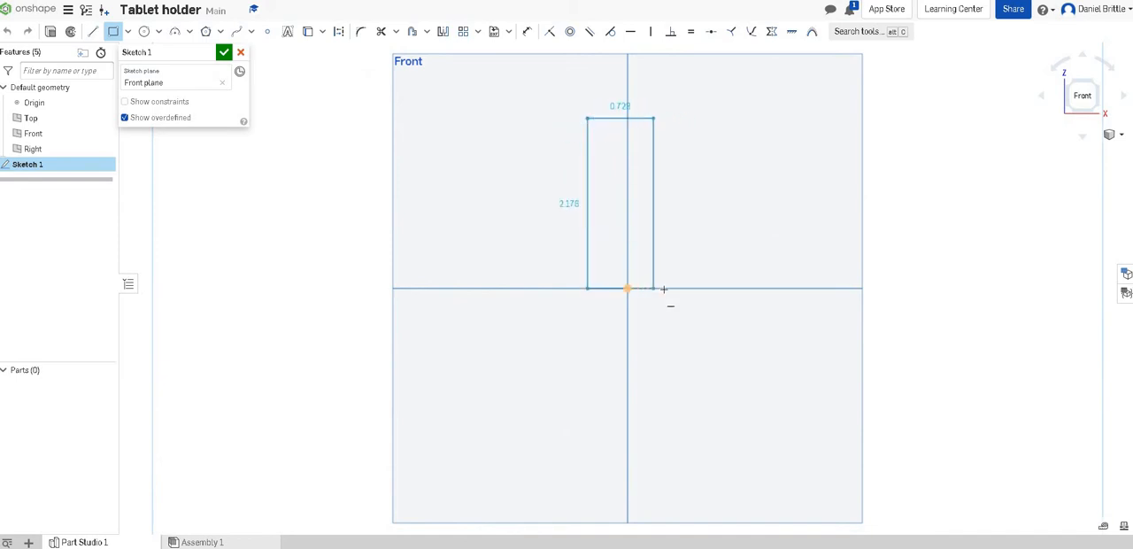
click(665, 287)
click(598, 119)
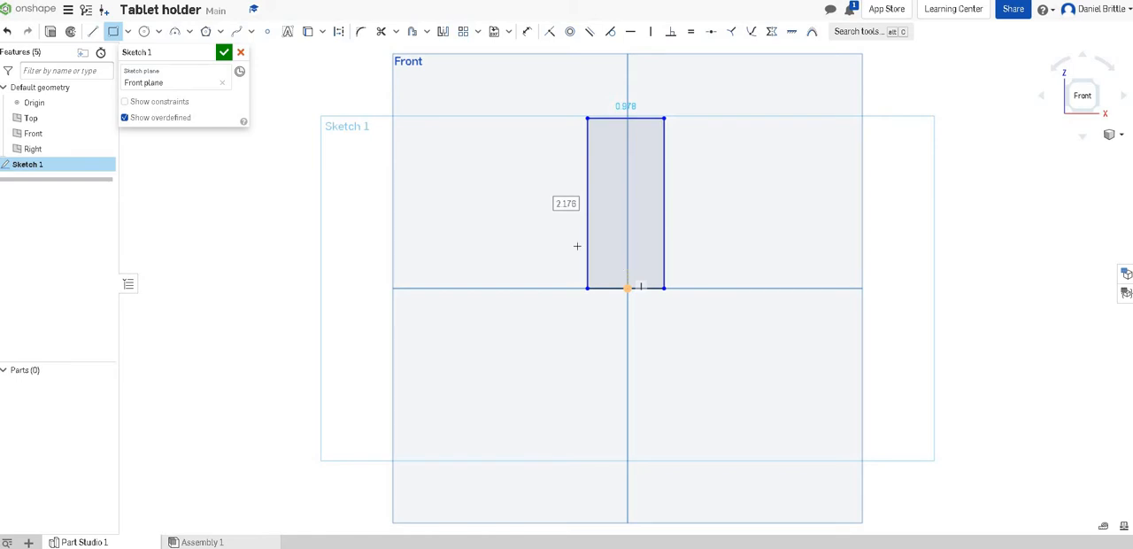
Step: Dimension the distance from the rectangle's left edge to the vertical centre plane as 1 cm
click(529, 33)
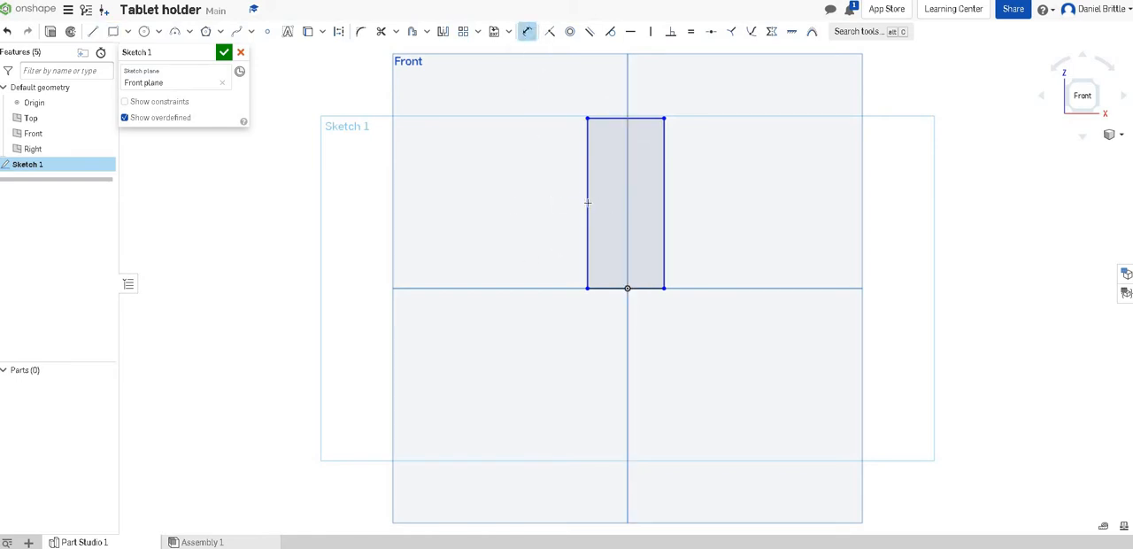
click(587, 203)
click(628, 197)
click(680, 205)
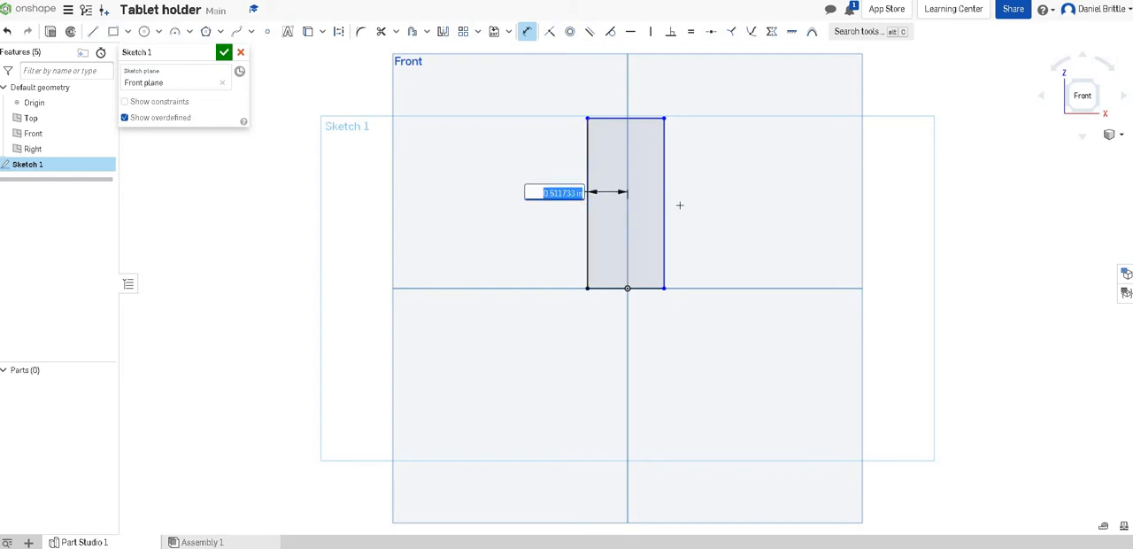
text(1c)
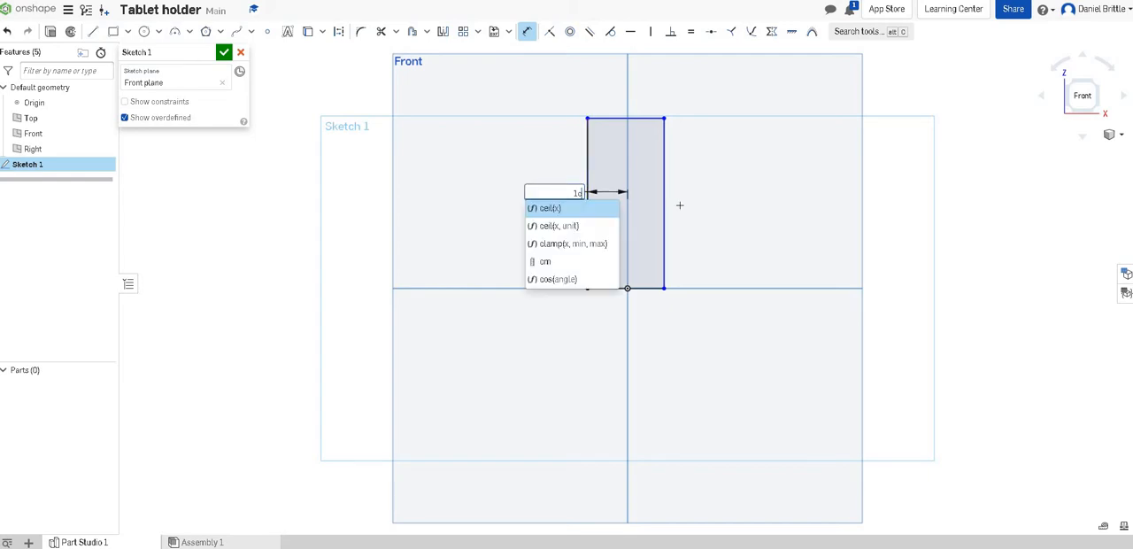
text(m)
key(Return)
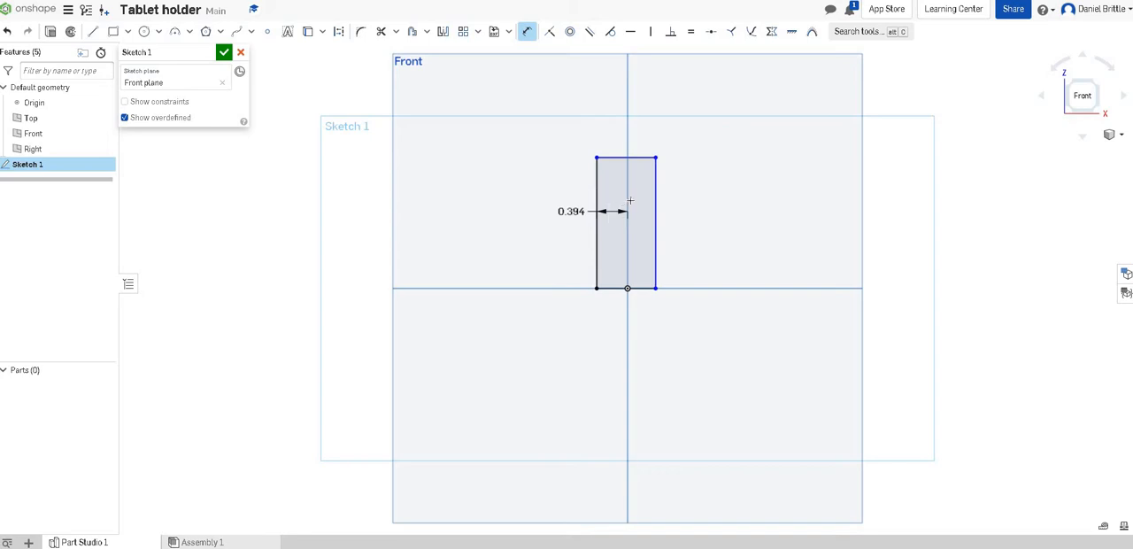
Step: Dimension the distance from the rectangle's right edge to the vertical centre plane as 1 cm
click(656, 197)
click(657, 113)
text(1cm)
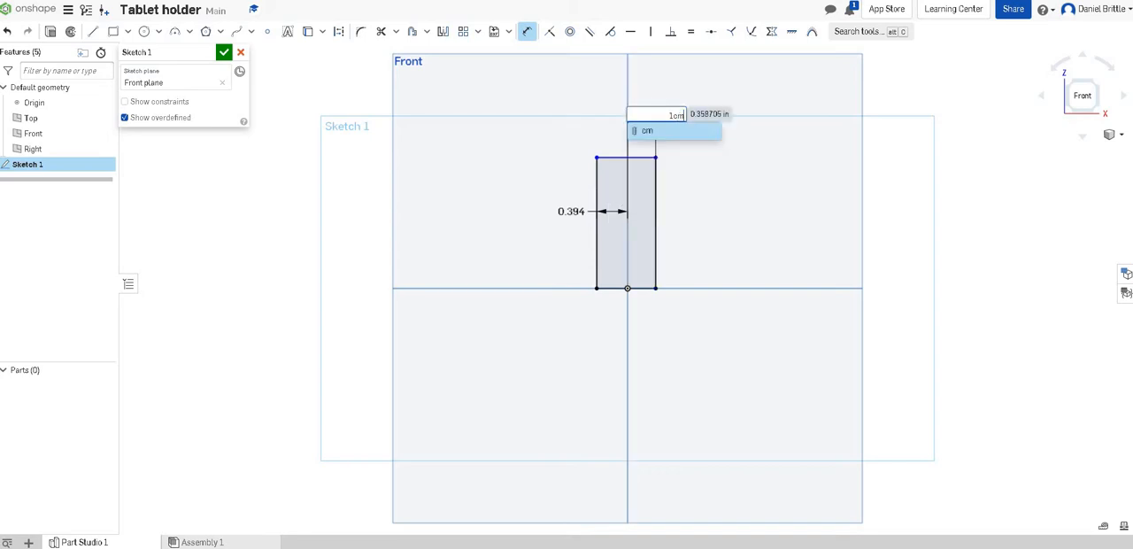
key(Return)
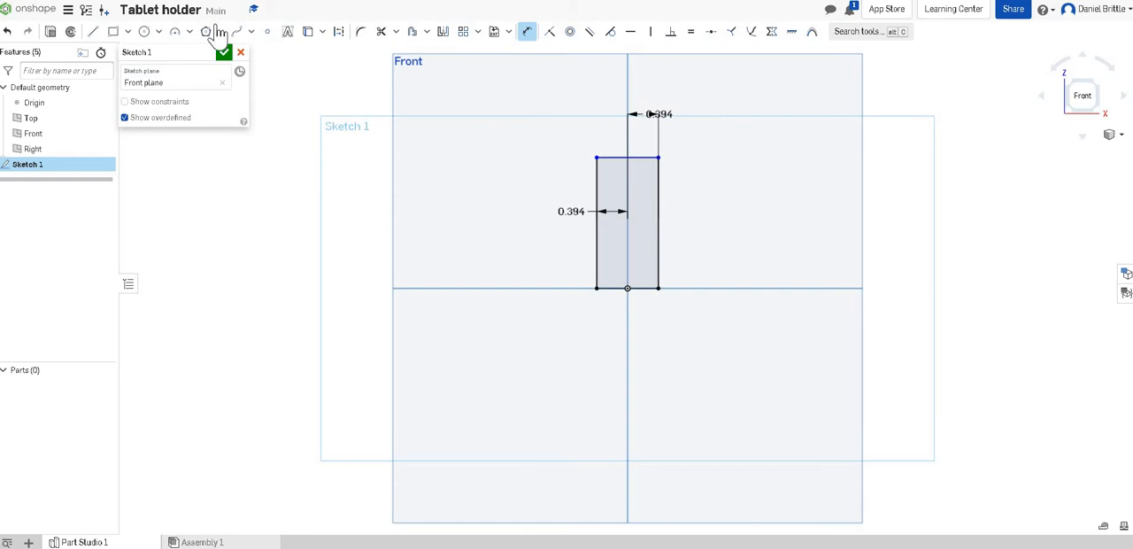
Step: Change the workspace's default length unit to Millimeter
click(68, 11)
click(109, 92)
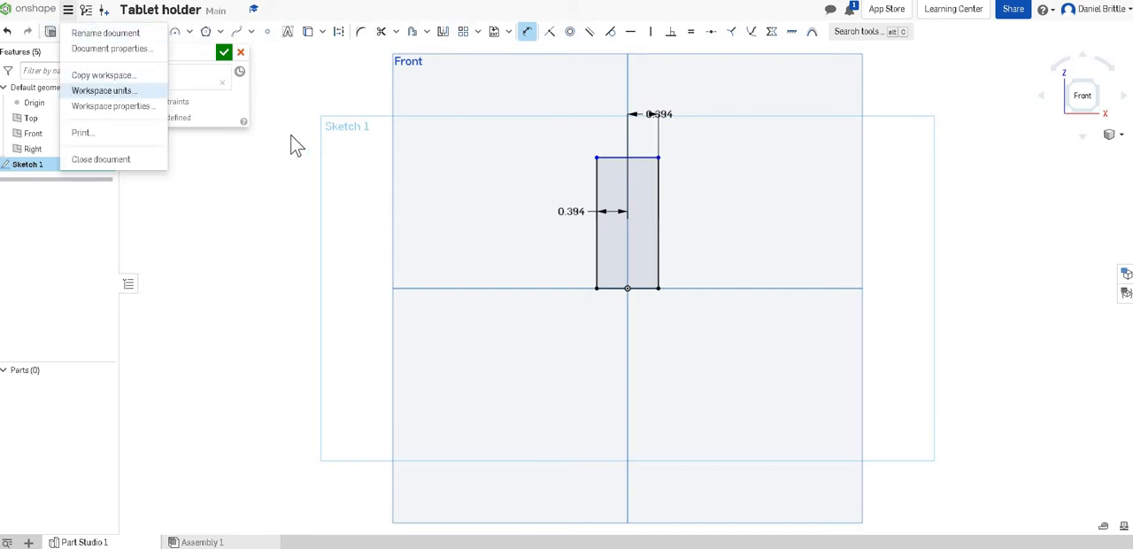
click(183, 81)
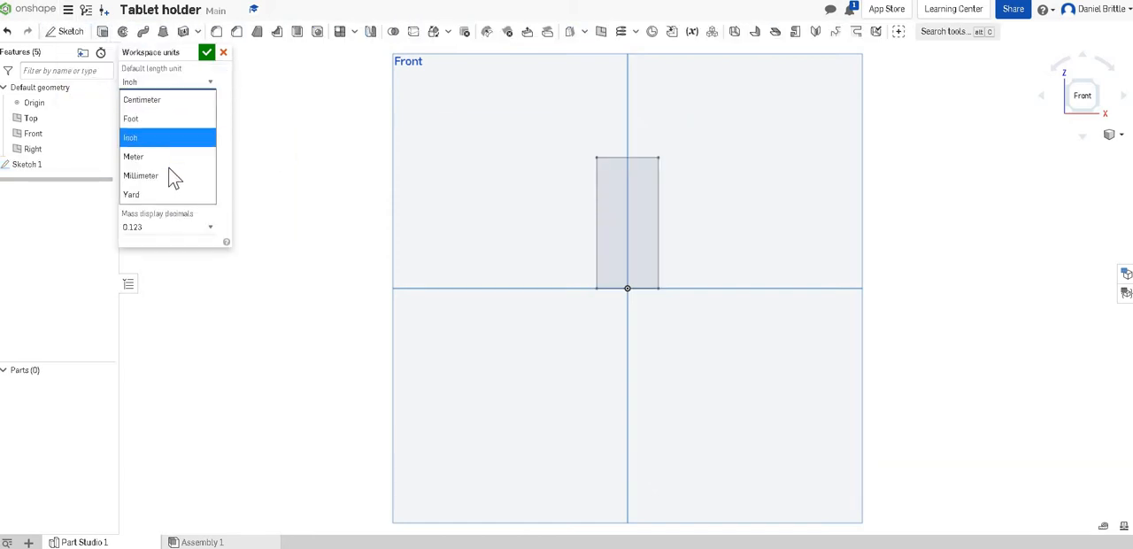
click(181, 169)
click(206, 54)
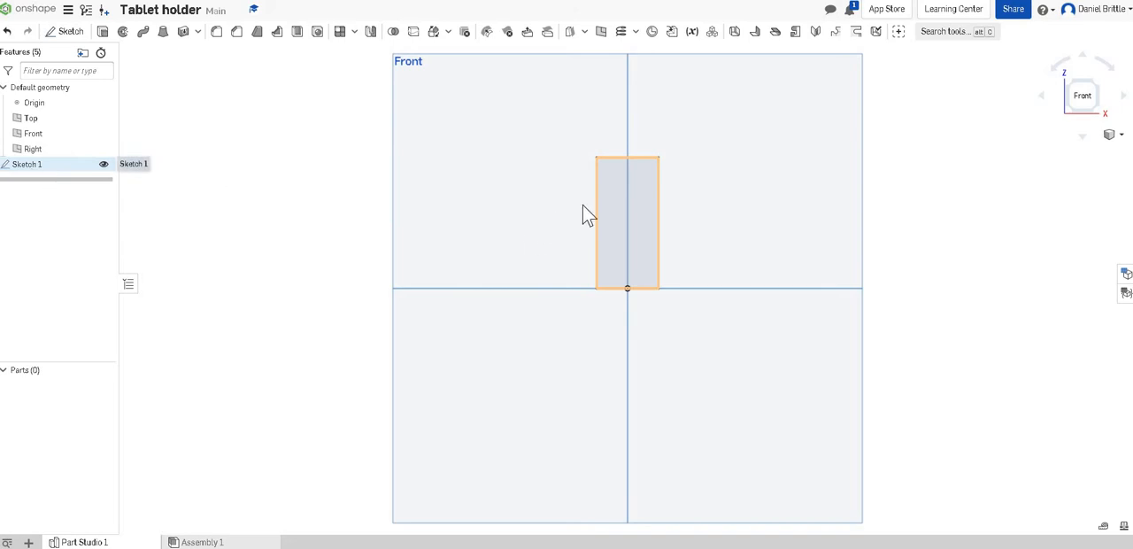
Step: Reopen Sketch 1 for editing and dimension the rectangle's height as 220 mm
right_click(28, 168)
click(44, 187)
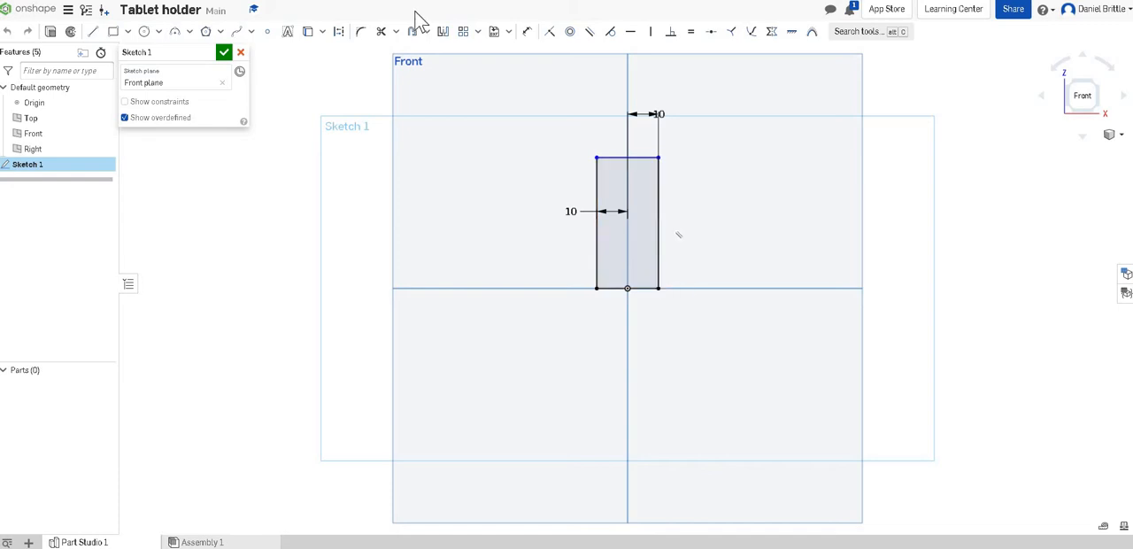
click(526, 32)
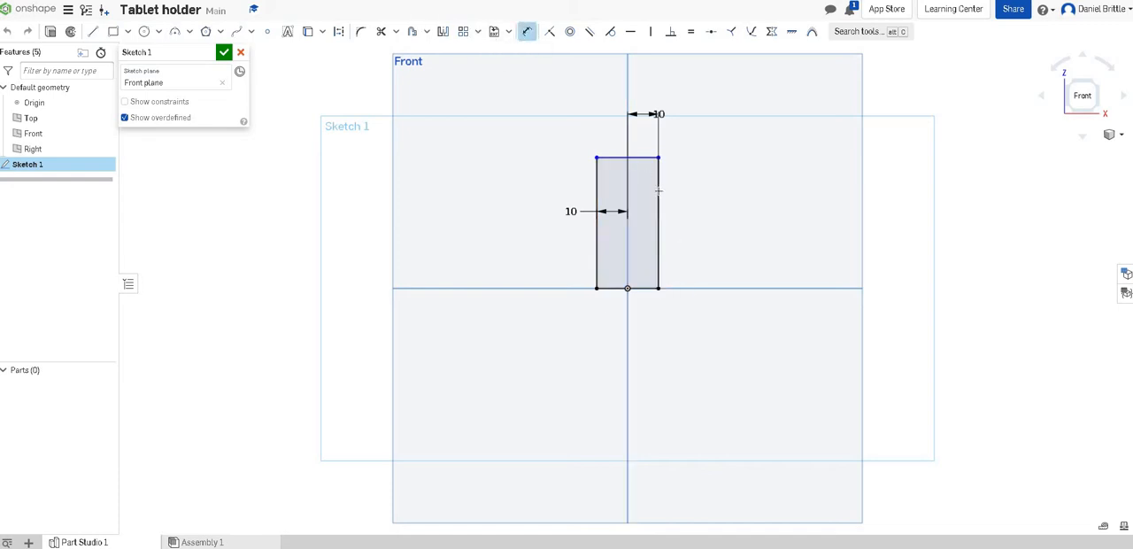
click(659, 191)
click(701, 206)
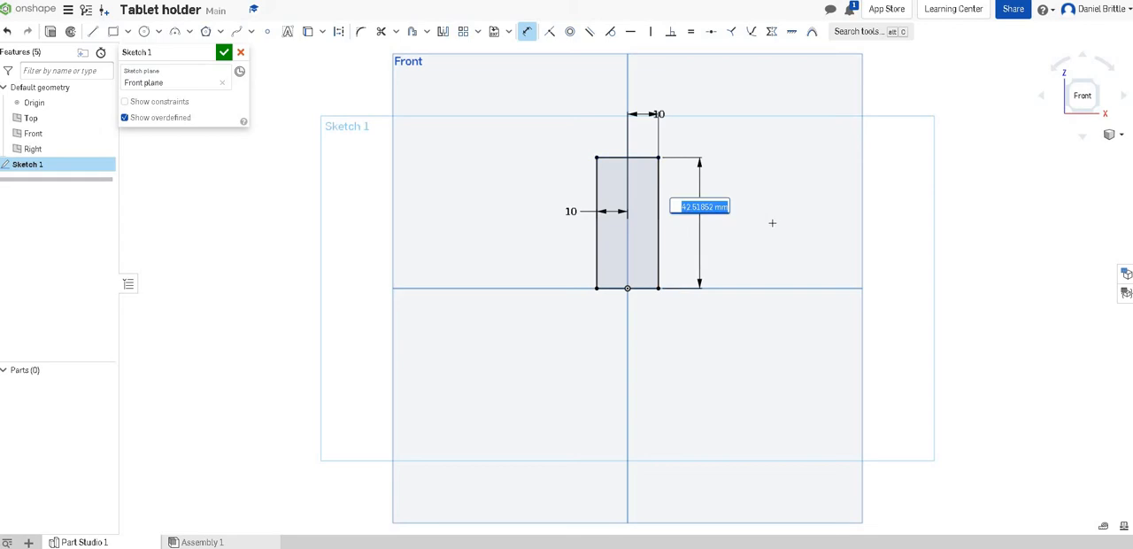
text(220)
key(Return)
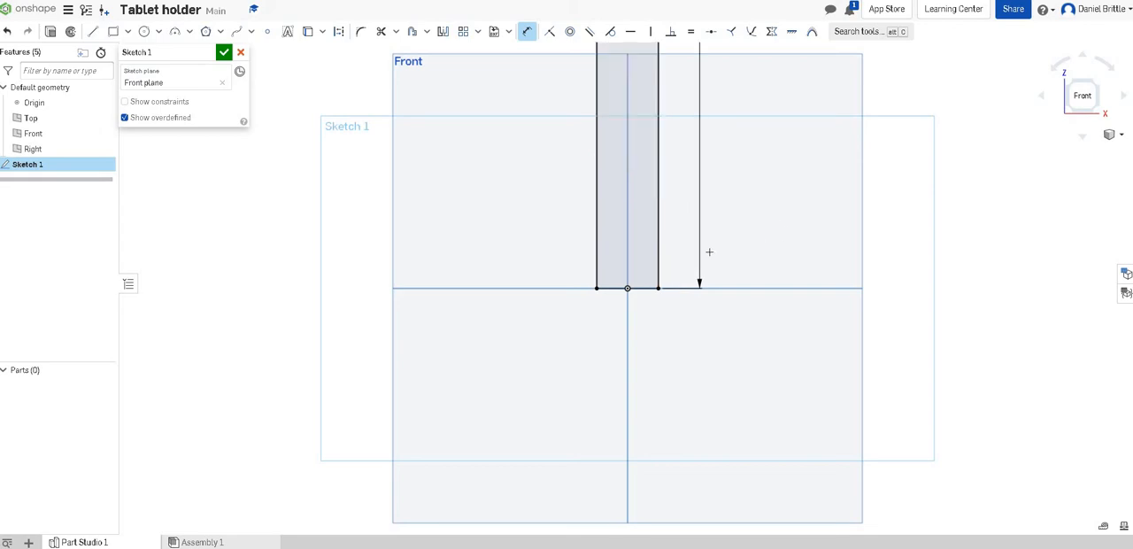
Step: Draw two thin rectangles below the upright, meeting at the origin: about 94 by 4.6 mm to the left and 95 by 5.7 mm to the right
scroll(709, 252, up, 2)
scroll(709, 253, down, 8)
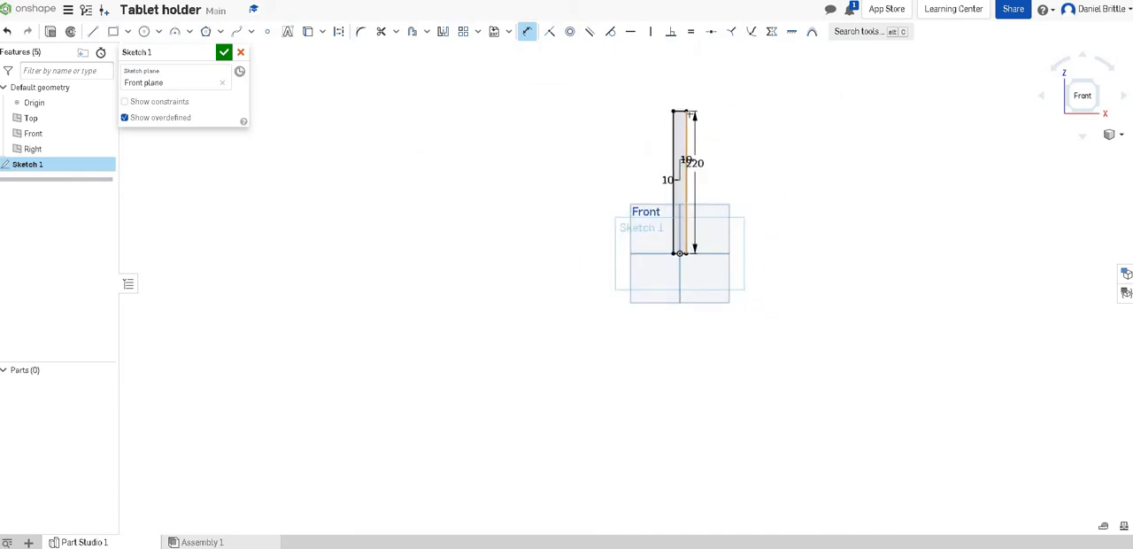
scroll(689, 114, up, 2)
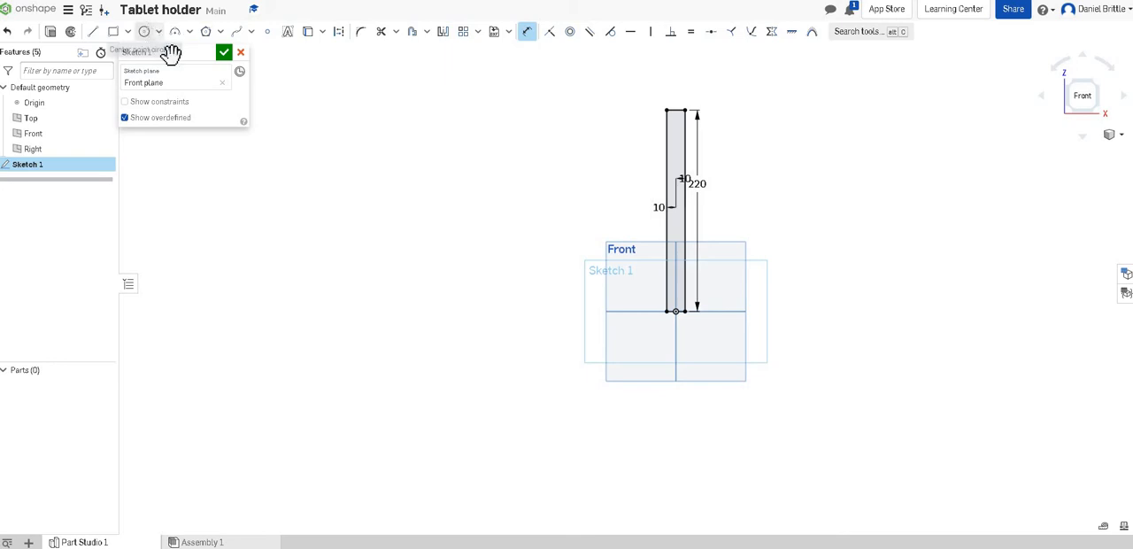
click(113, 31)
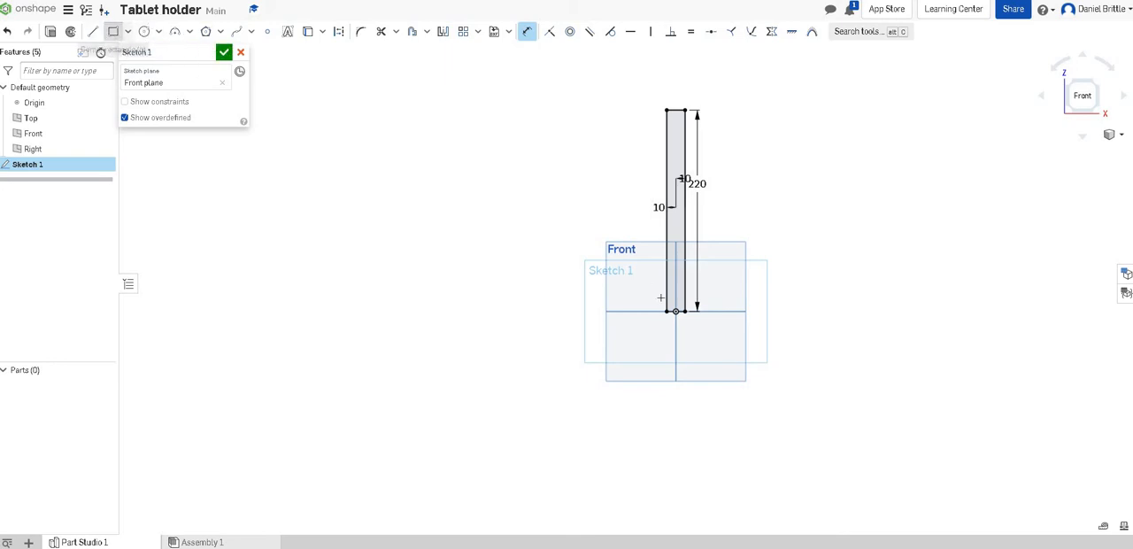
click(112, 31)
click(676, 311)
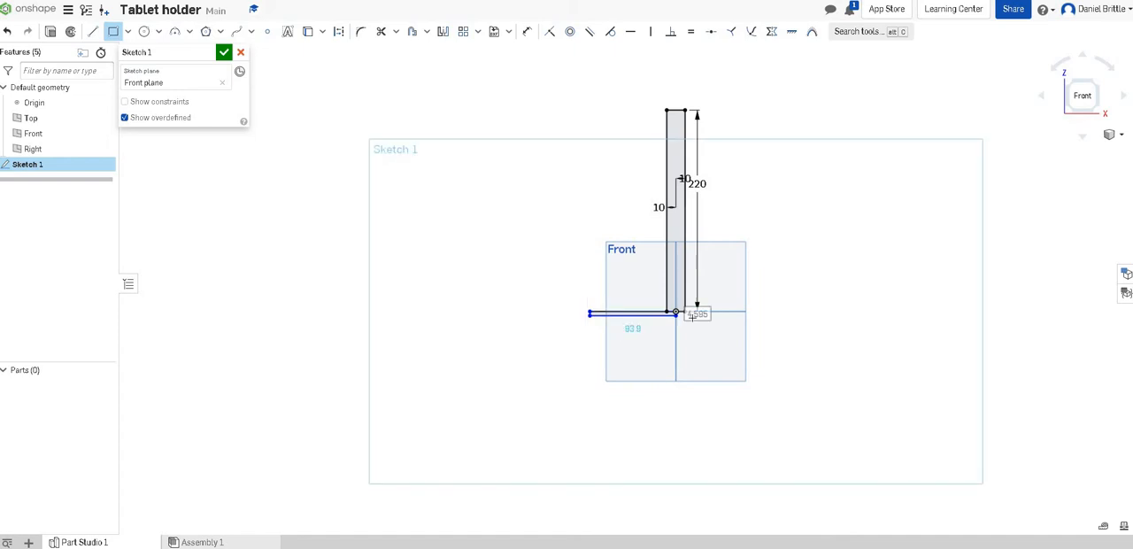
scroll(694, 310, up, 5)
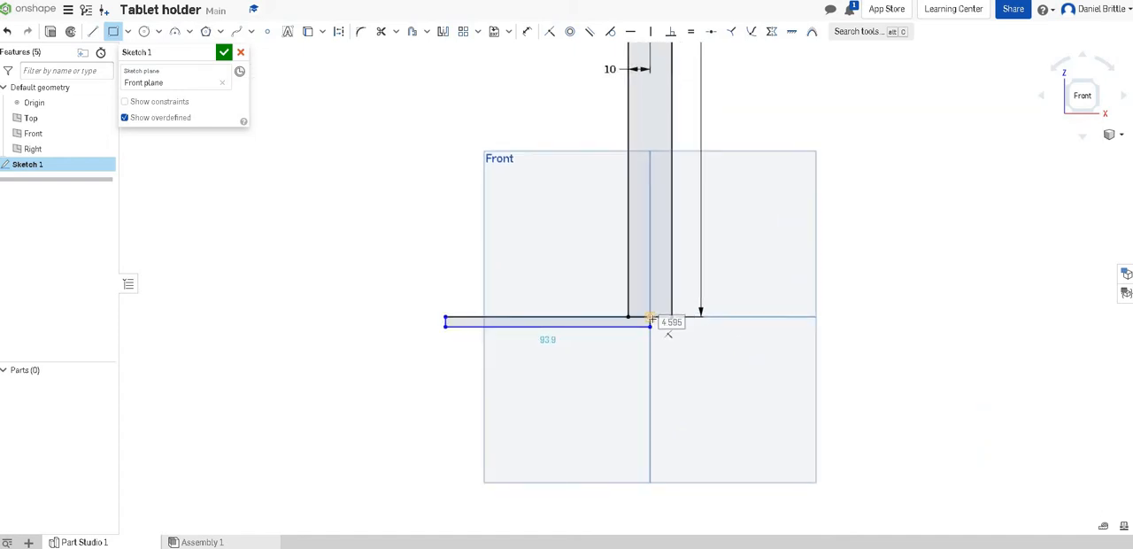
click(652, 318)
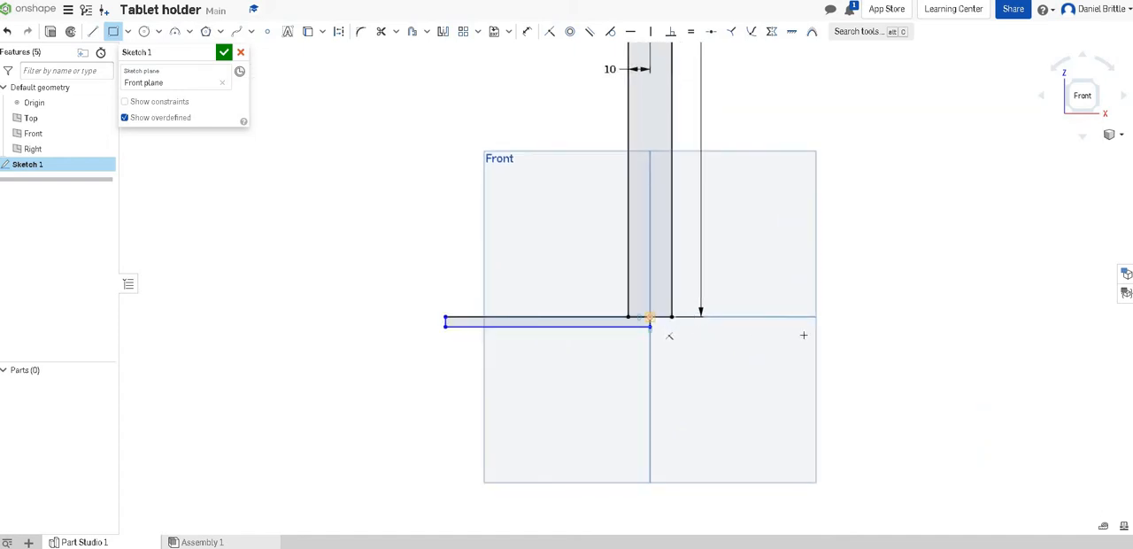
click(856, 326)
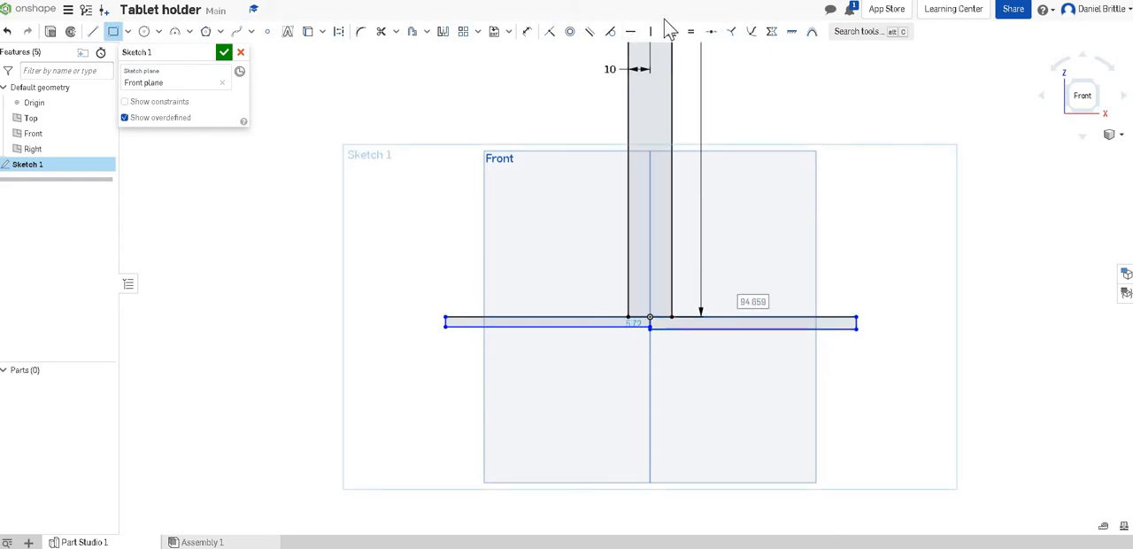
Step: Dimension the heights of the left and right base rectangles as 20 mm each
click(527, 32)
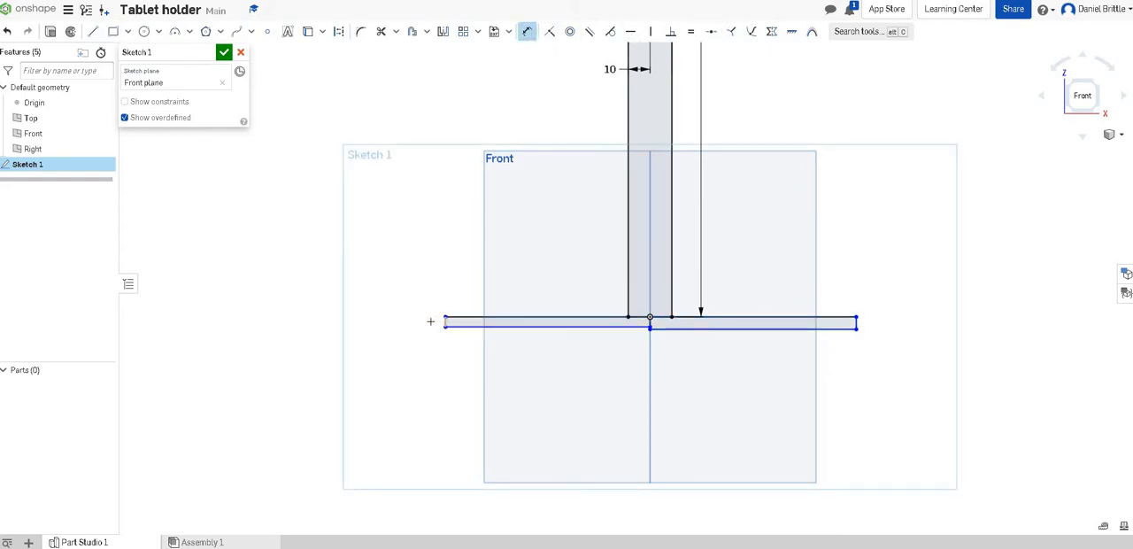
click(399, 321)
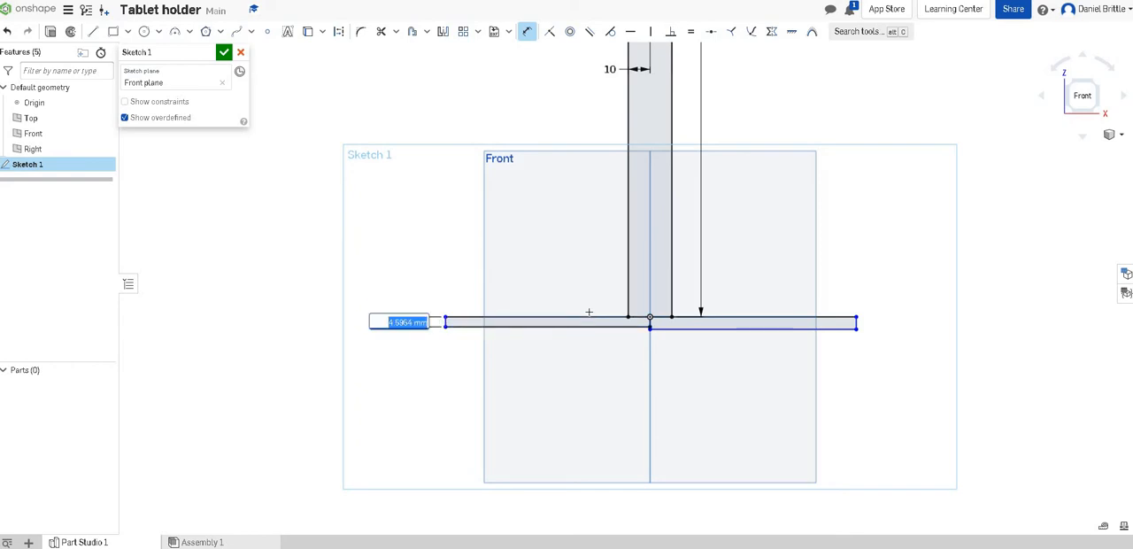
text(20)
key(Return)
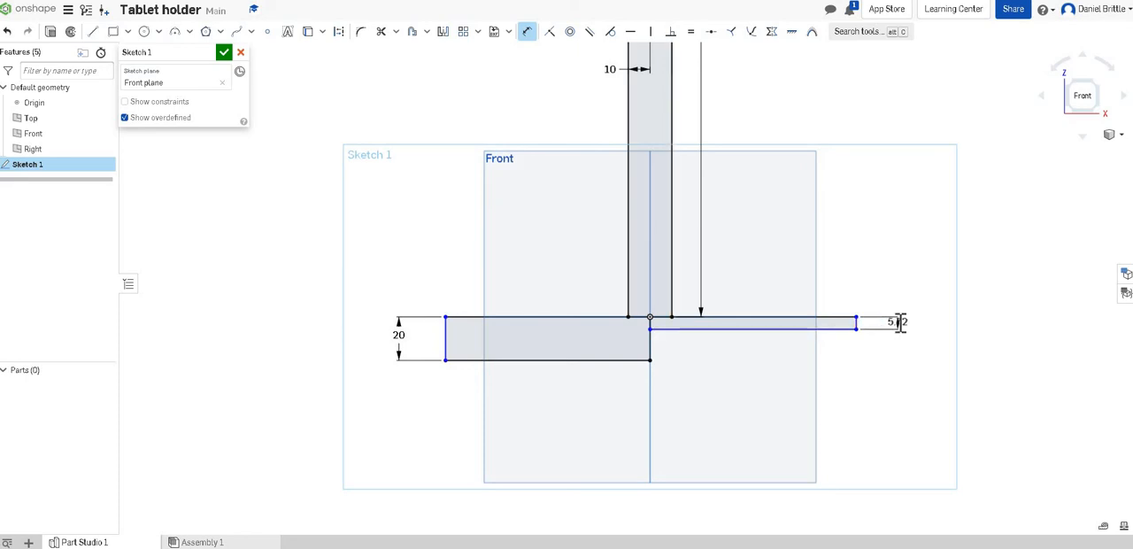
click(899, 322)
key(Return)
text(20)
key(Return)
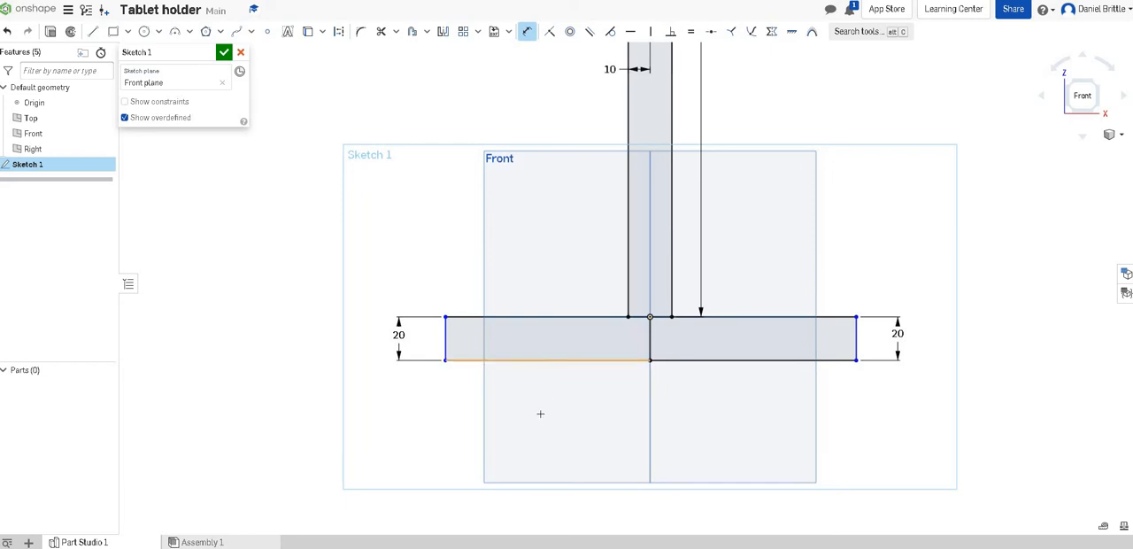
Step: Dimension the widths of the left and right base rectangles as 70 mm each
click(705, 408)
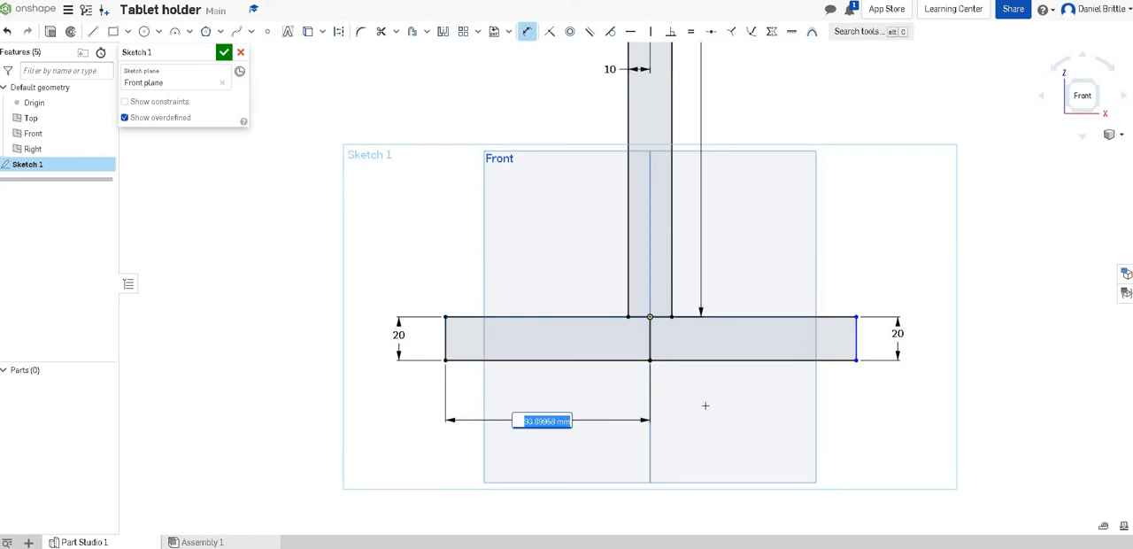
key(BackSpace)
key(Escape)
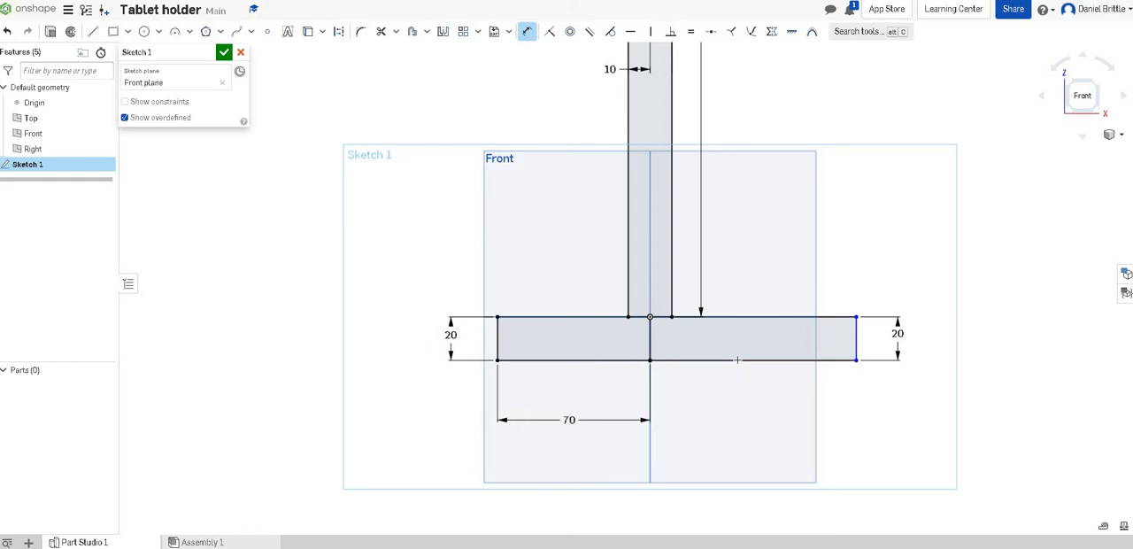
click(738, 359)
click(737, 424)
text(70)
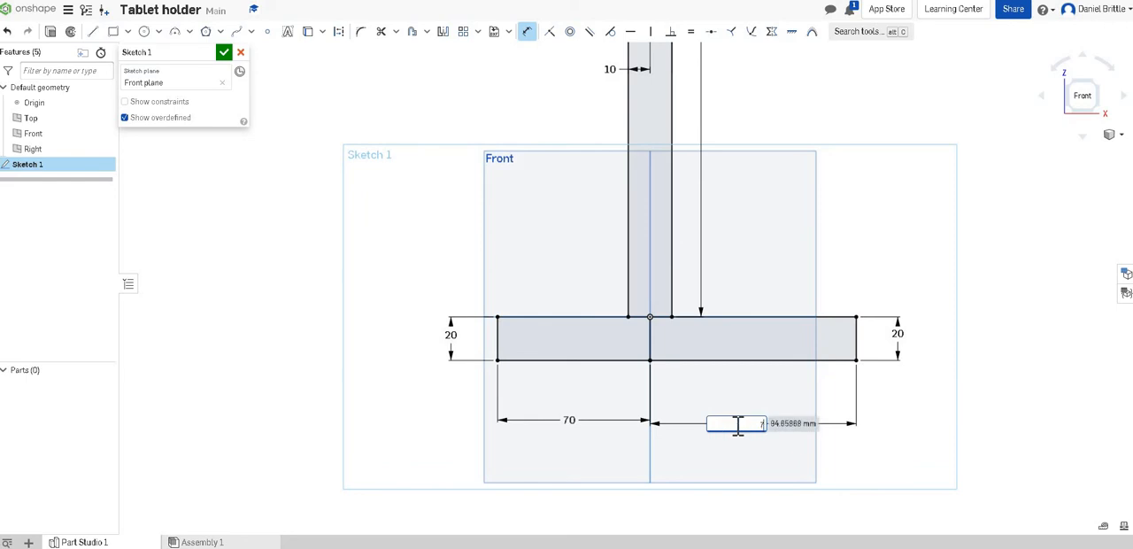
key(Return)
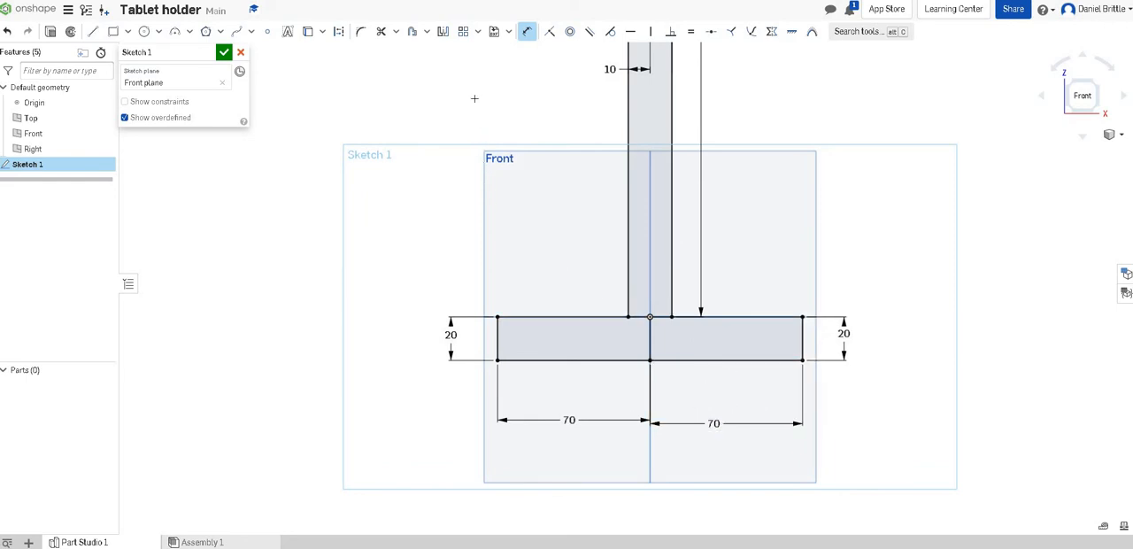
Step: Fillet the inner lower corners of both base rectangles and the corner between the upright and left base with a 20 mm radius
click(361, 33)
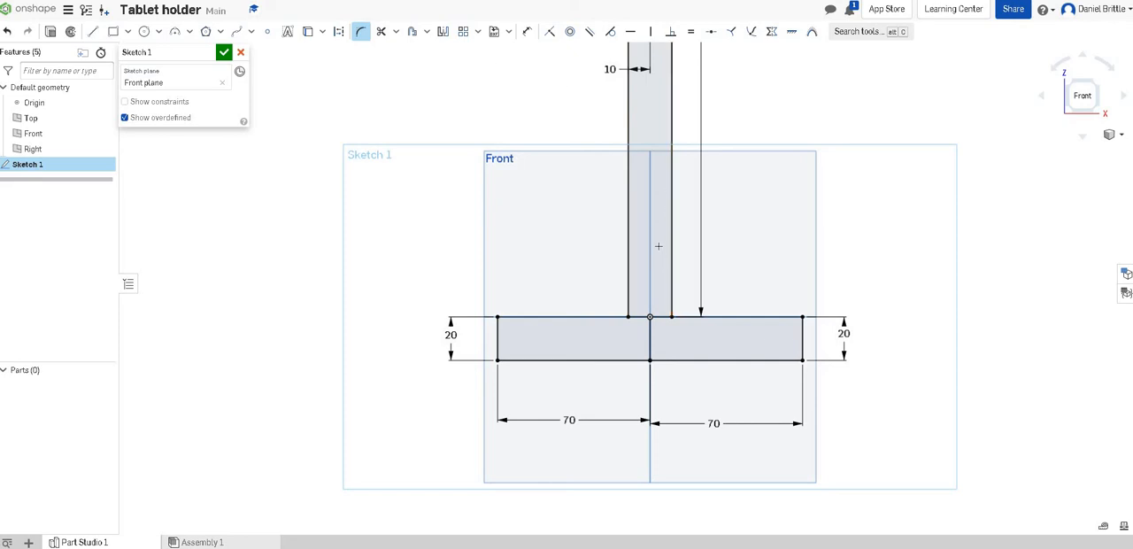
click(641, 351)
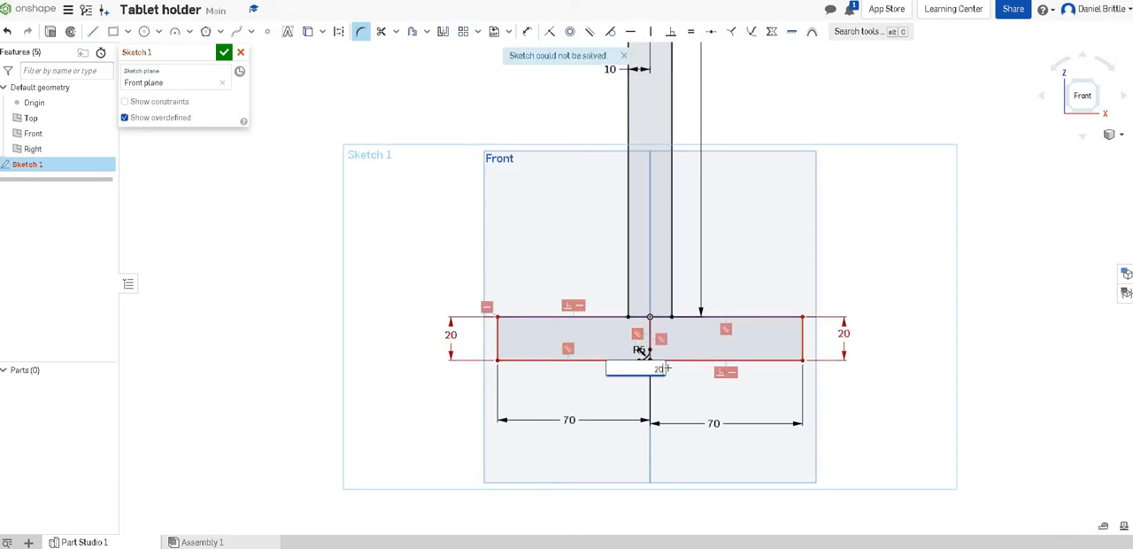
key(Return)
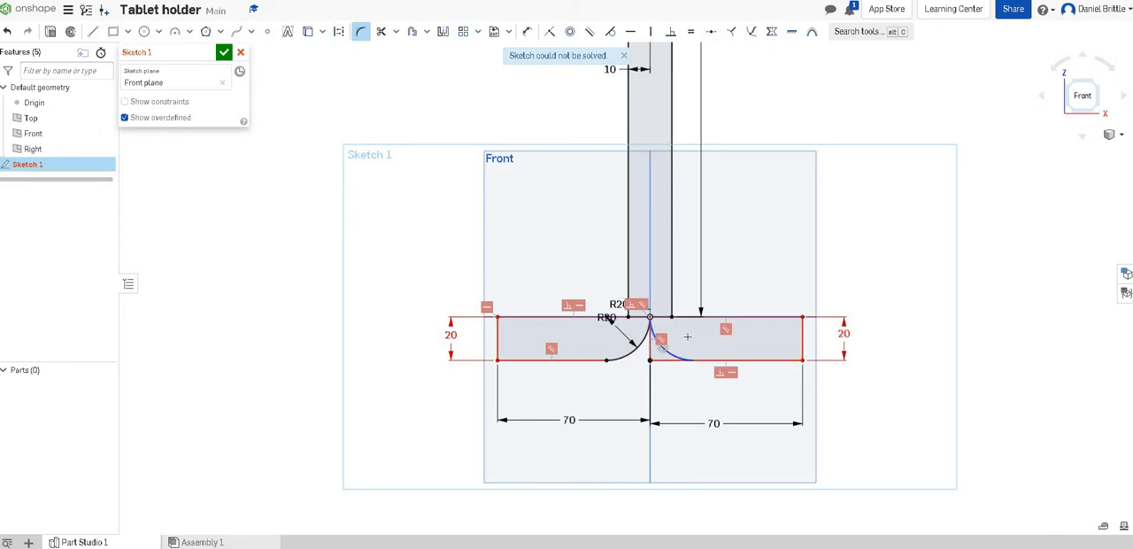
click(687, 336)
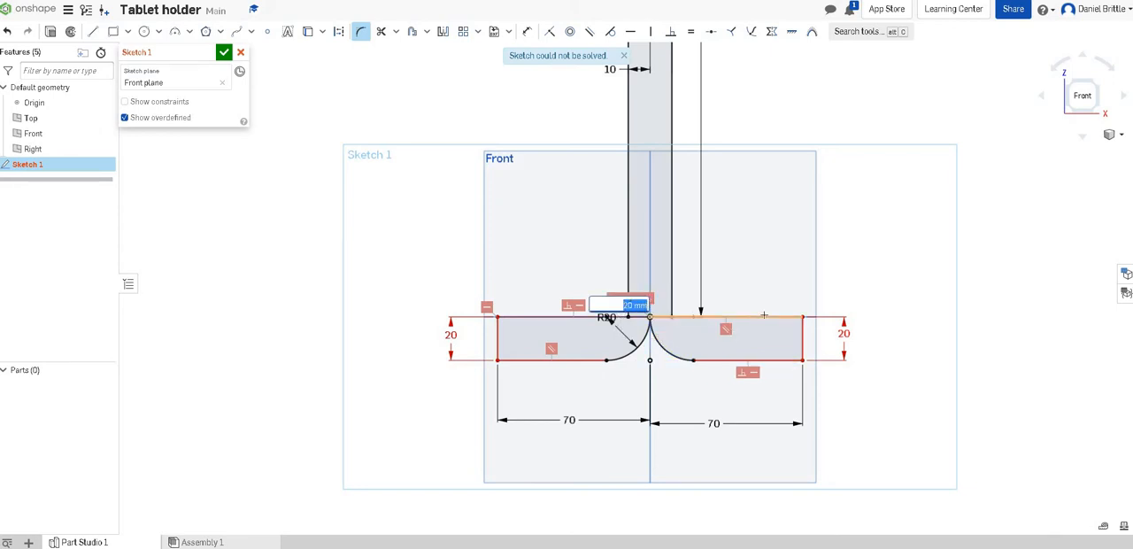
key(Return)
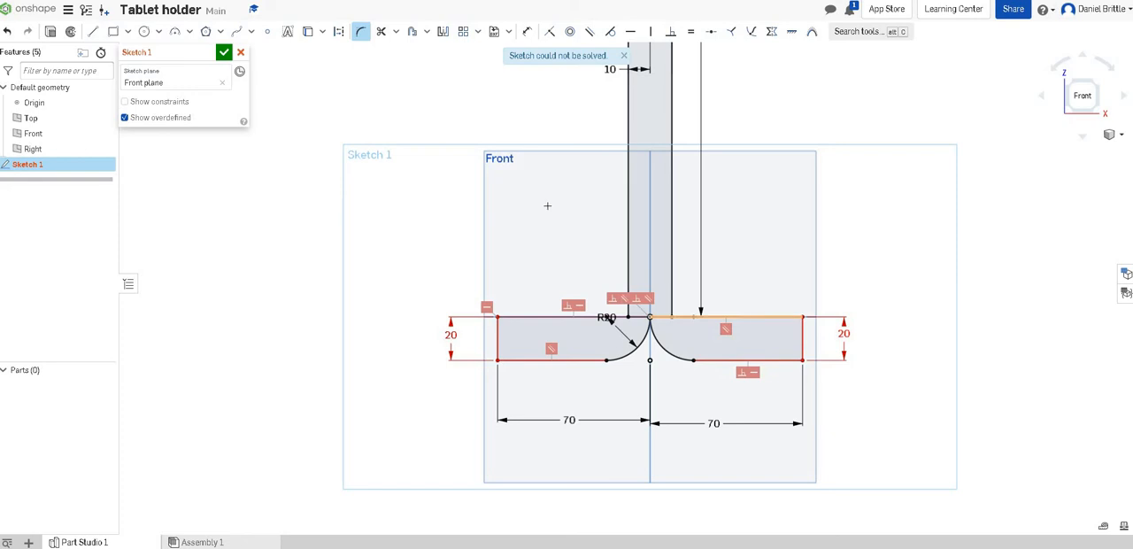
click(621, 289)
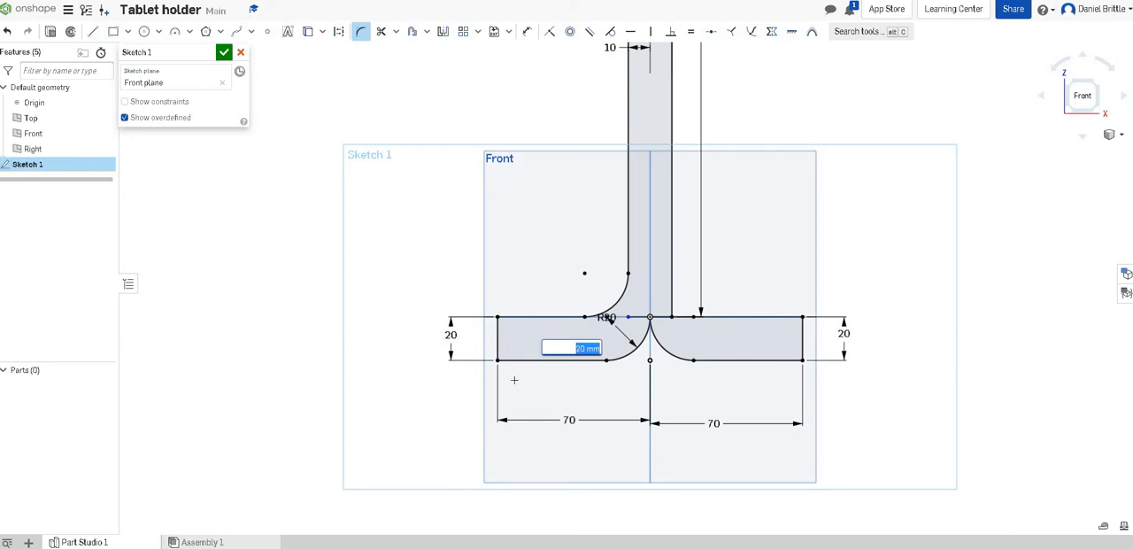
Step: Try a 10 mm radius for the sketch fillets and undo the change
text(10)
key(Return)
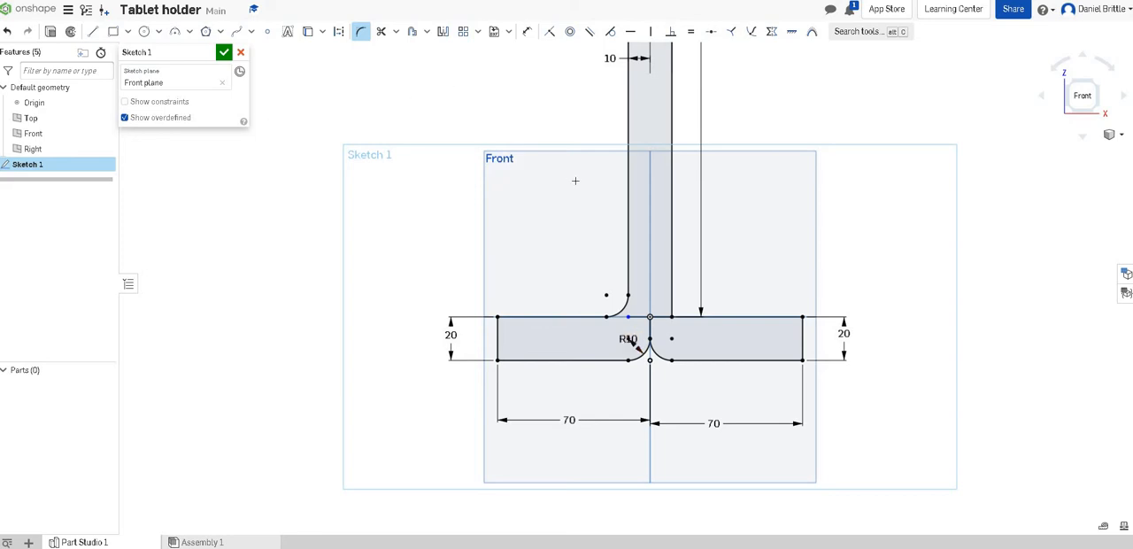
key(ctrl+z)
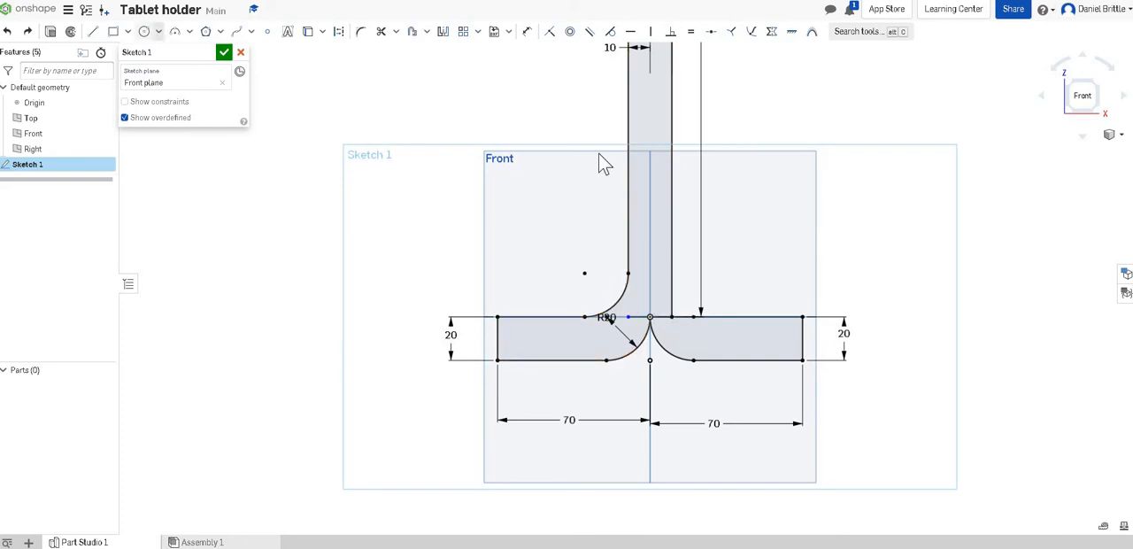
Step: Fillet the corner between the upright and the right base rectangle with a 20 mm radius and finish the sketch
click(673, 291)
click(697, 313)
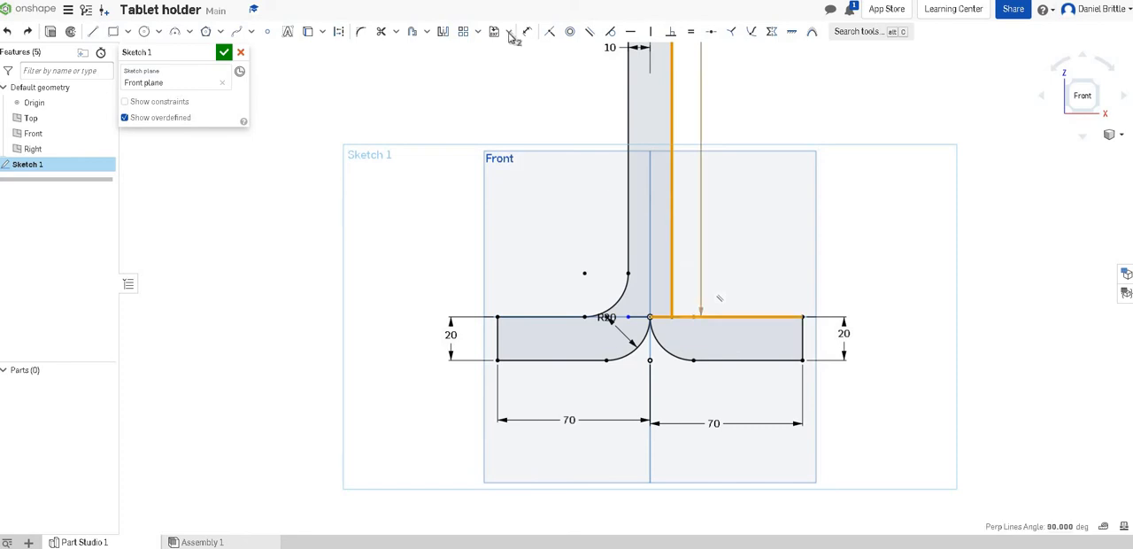
click(362, 32)
click(693, 315)
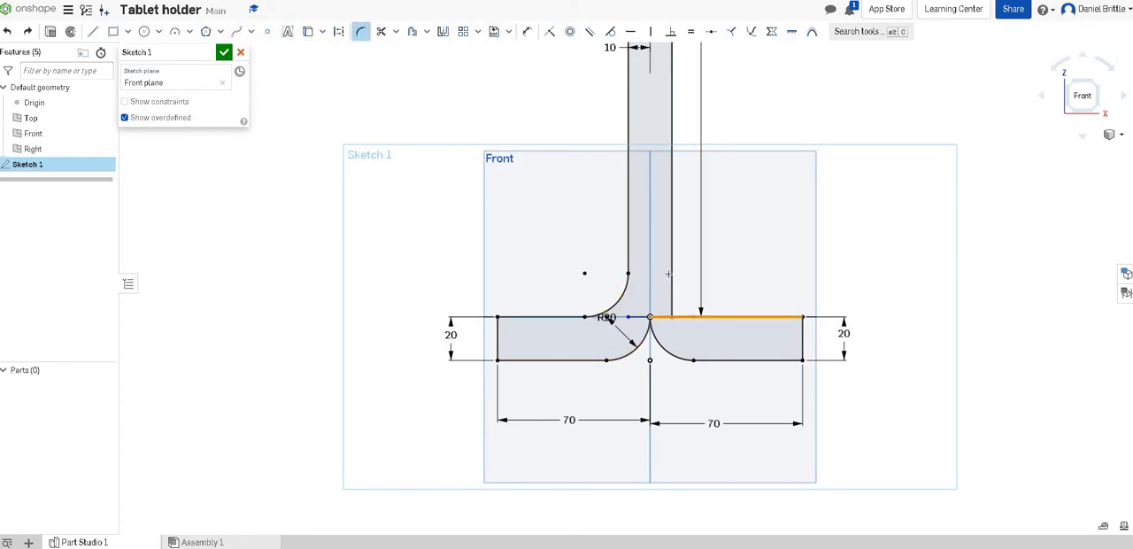
click(672, 275)
click(675, 308)
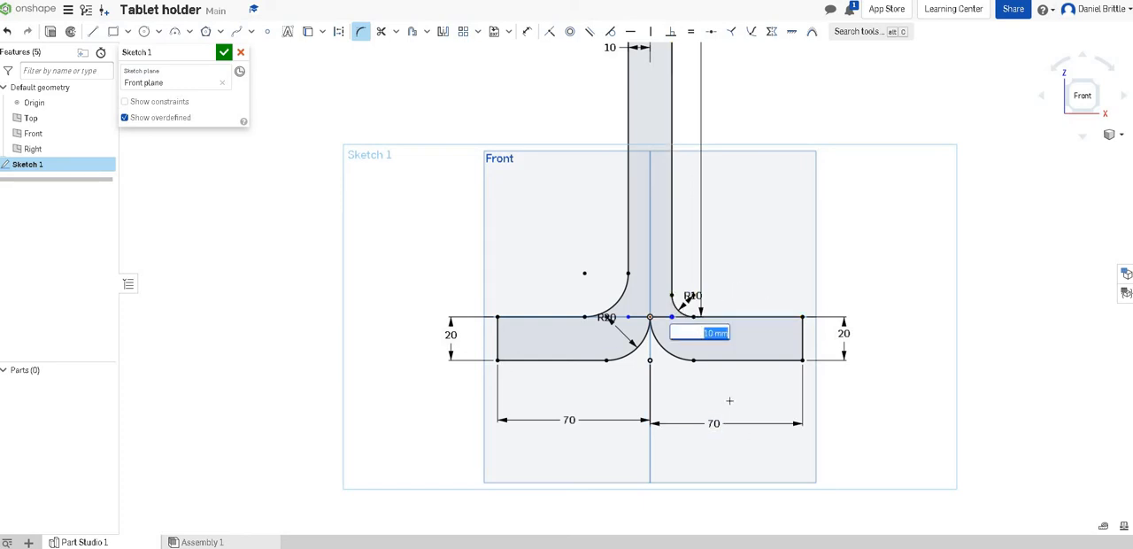
text(20)
key(Return)
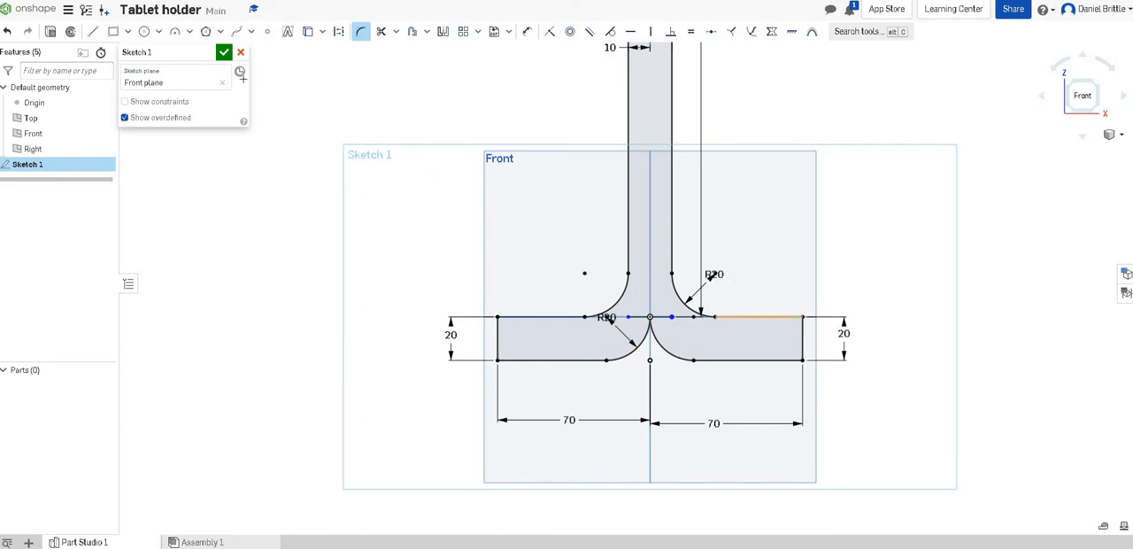
click(224, 53)
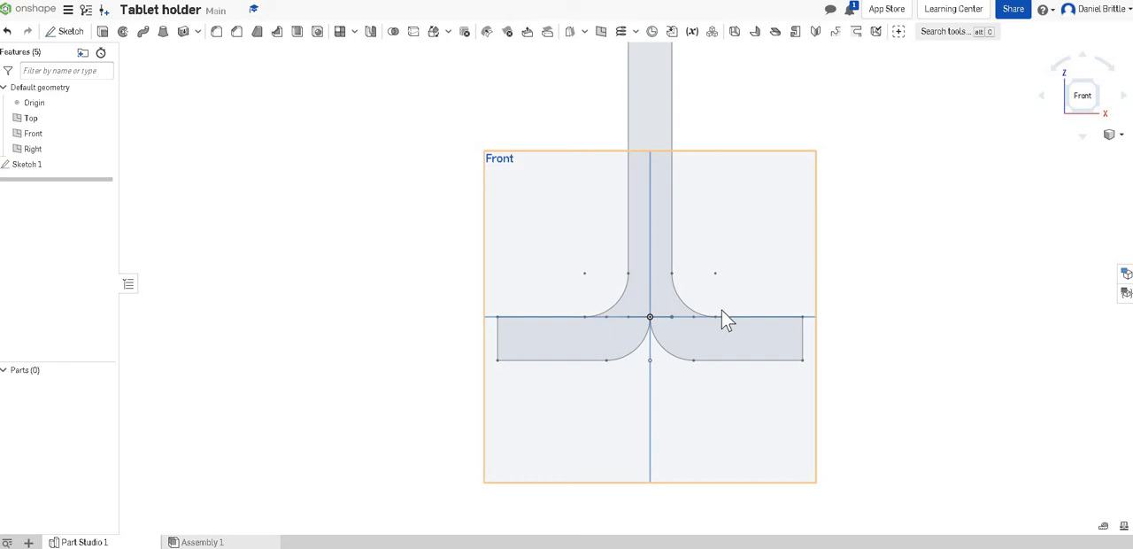
Step: Extrude the Sketch 1 profile as a new solid with a blind depth of 5 mm
mouse_move(696, 271)
right_down()
mouse_move(706, 281)
mouse_move(734, 271)
mouse_move(736, 292)
mouse_move(696, 312)
right_up()
scroll(683, 317, down, 3)
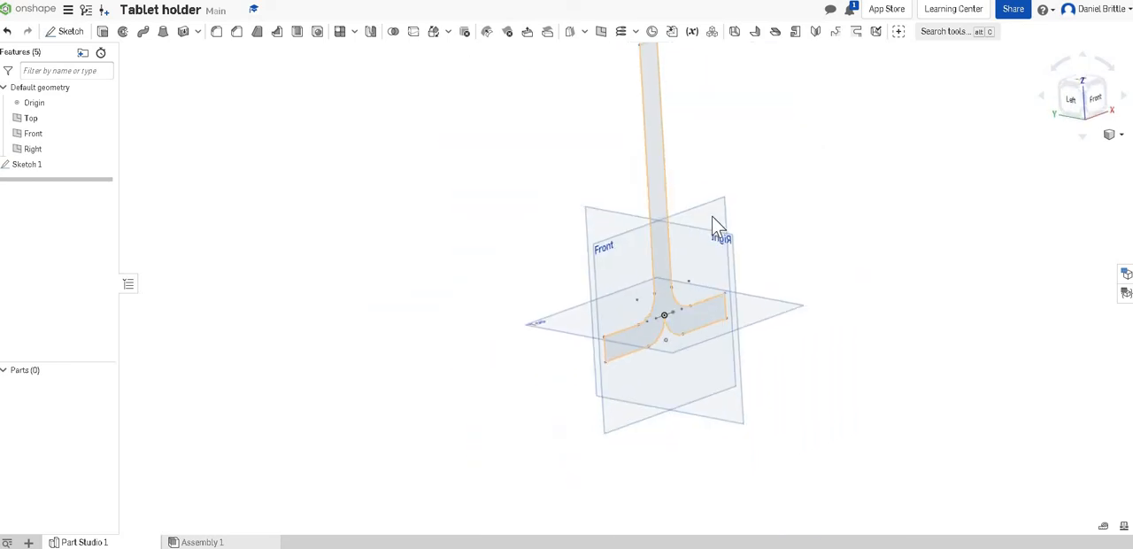
scroll(699, 62, up, 2)
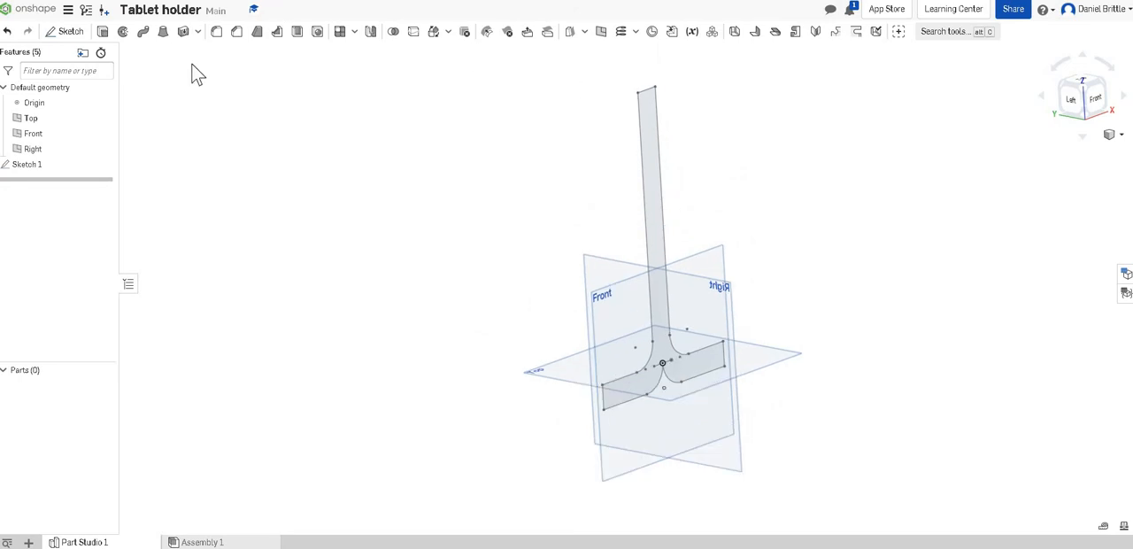
click(102, 32)
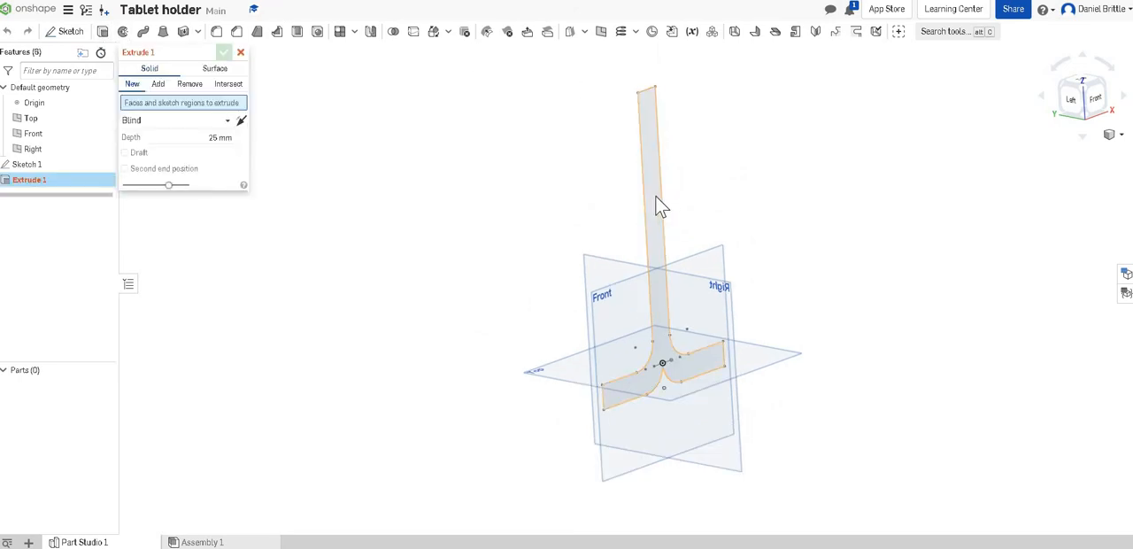
click(657, 203)
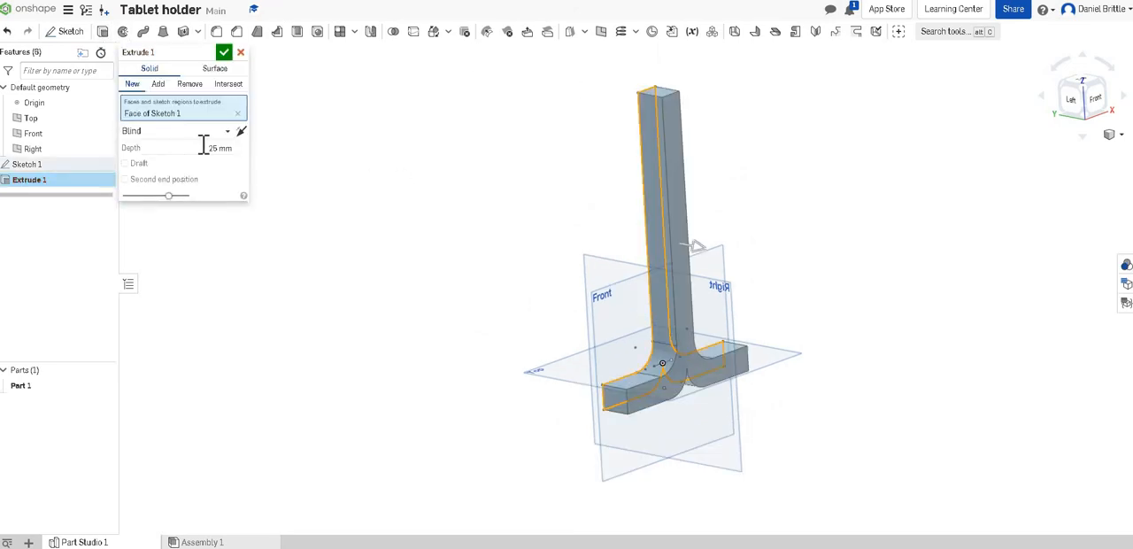
click(205, 147)
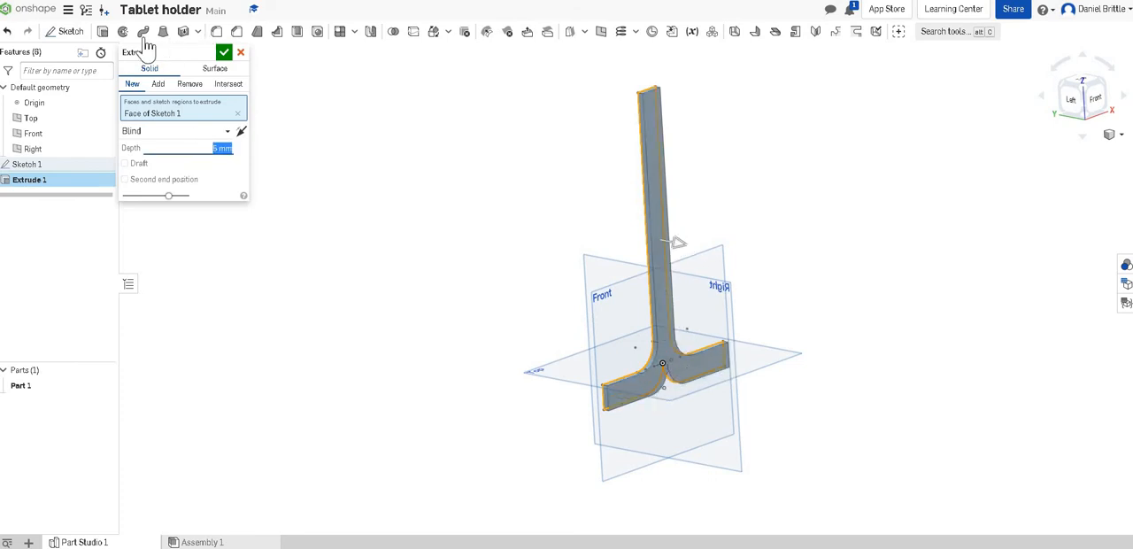
click(224, 52)
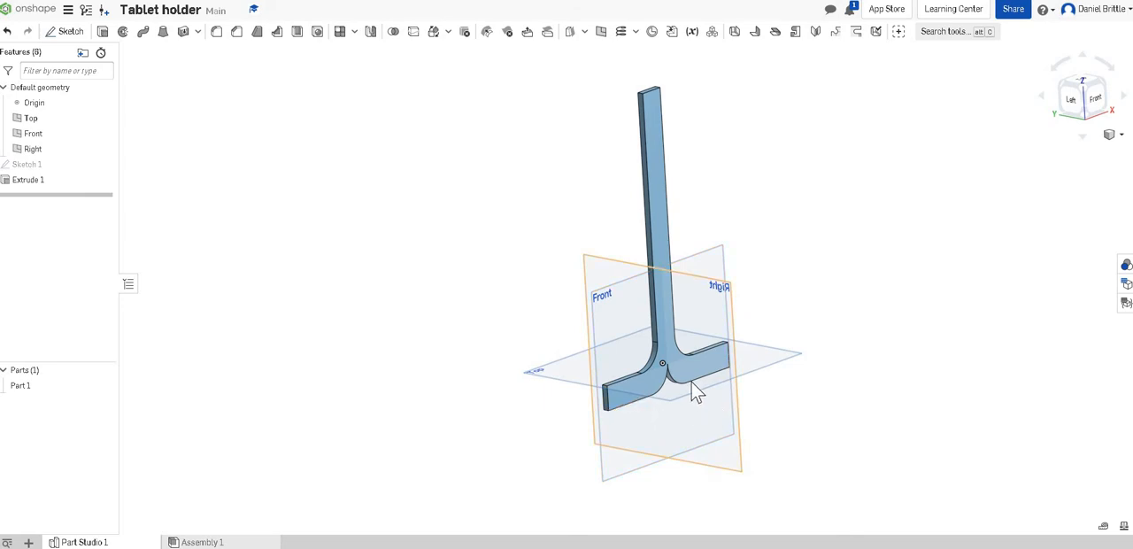
Step: Start a sketch on the part's front face and draw small rectangles in the base's outer lower corners, the right one about 7 mm high
click(632, 390)
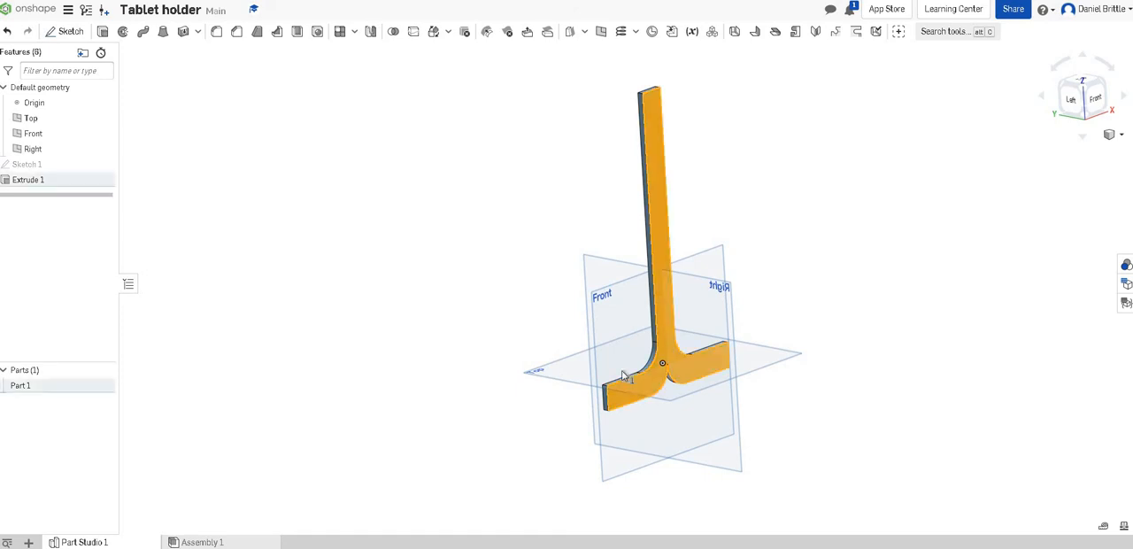
key(shift+s)
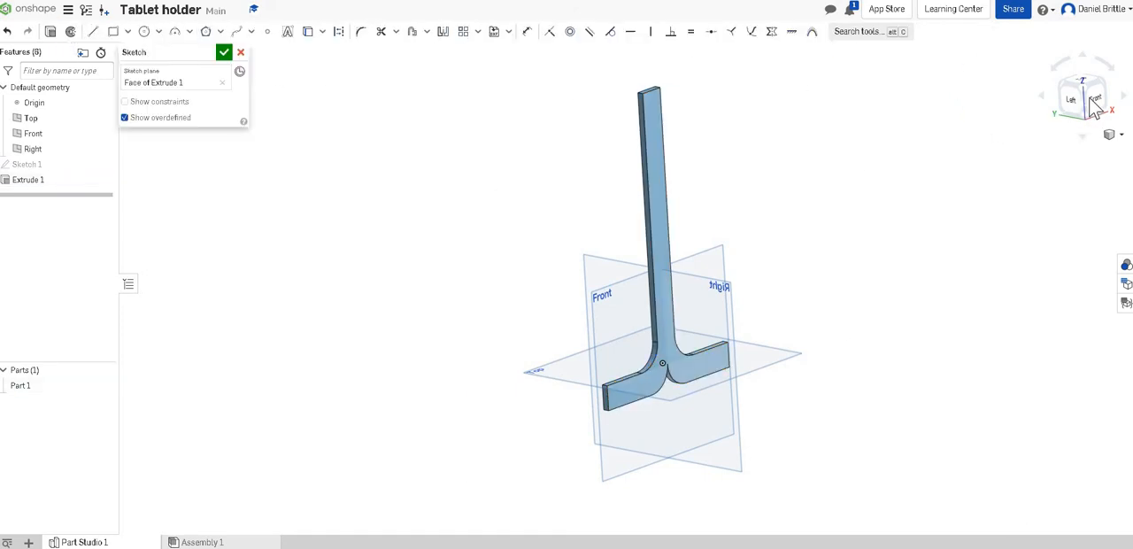
key(n)
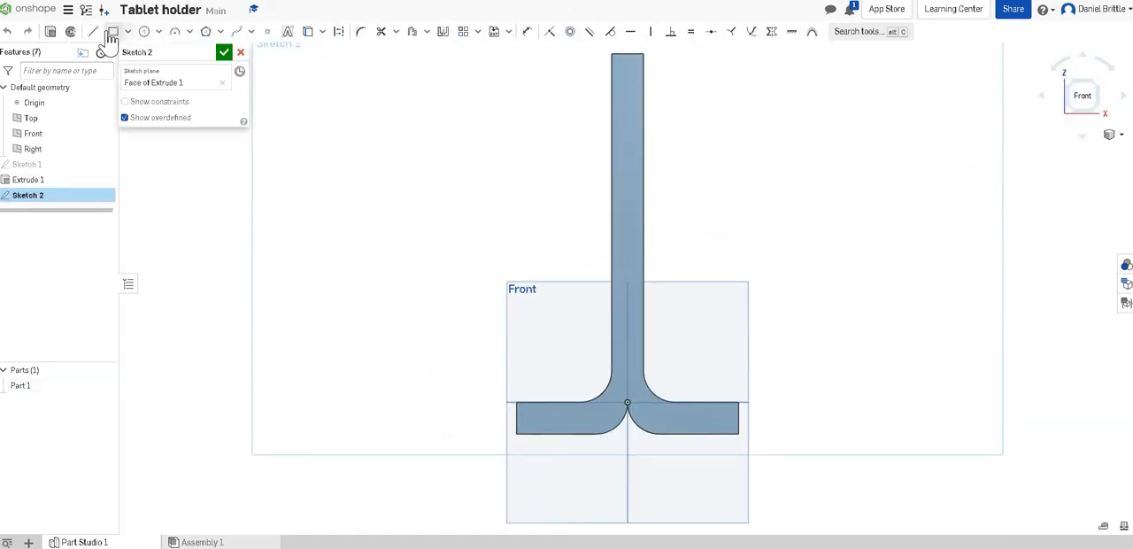
click(114, 32)
scroll(425, 430, up, 4)
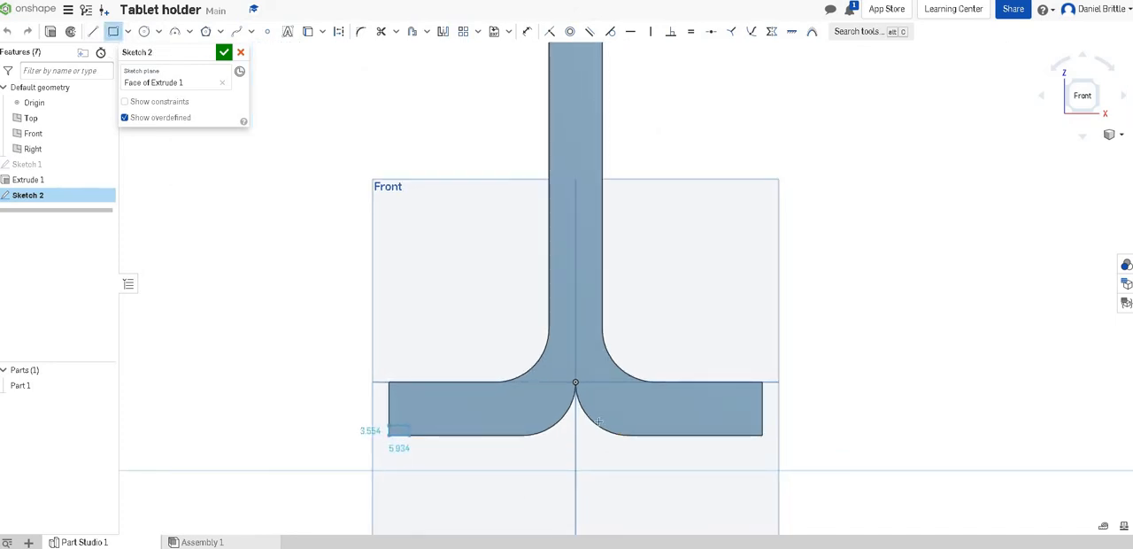
click(421, 423)
click(762, 435)
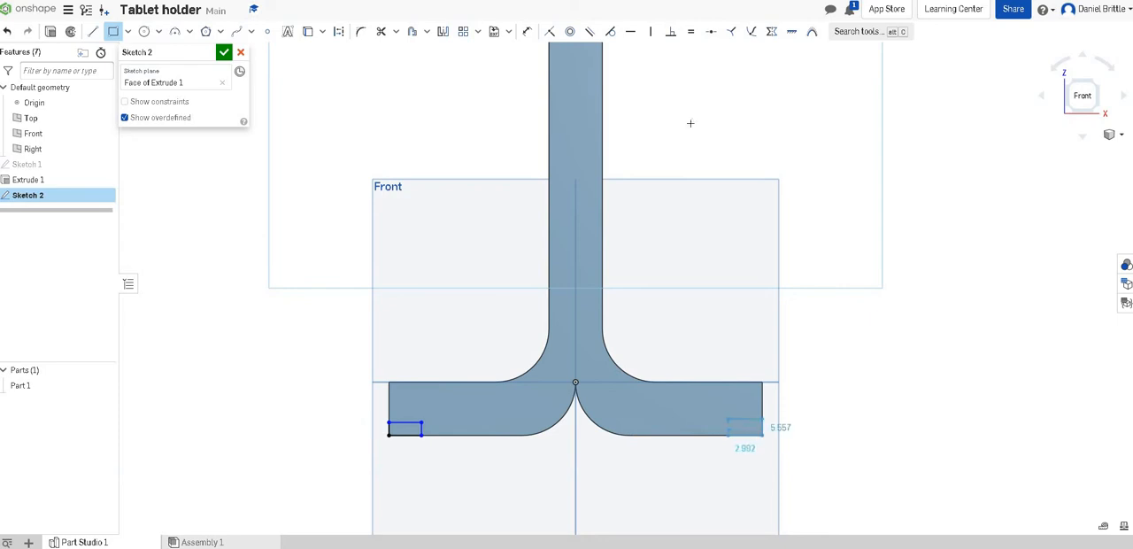
click(725, 417)
Step: Dimension the heights of the two small corner rectangles as 5 mm each
click(529, 33)
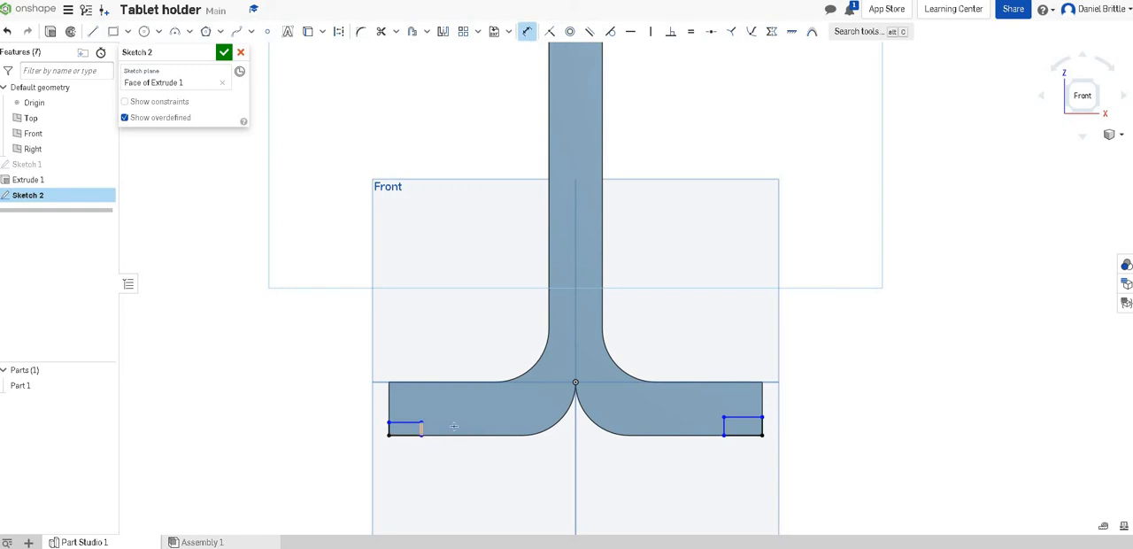
click(583, 429)
text(5)
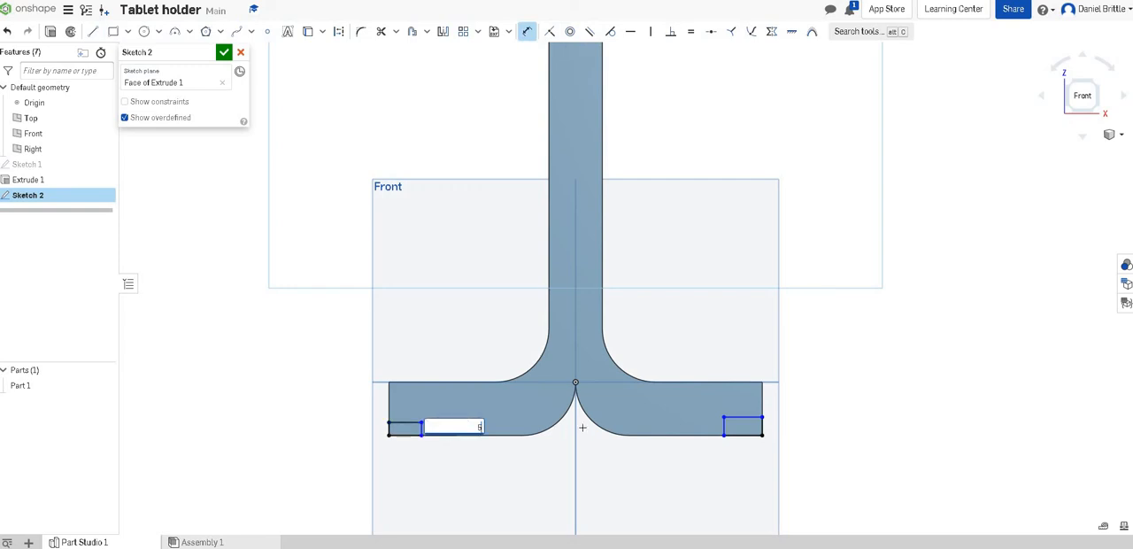
key(Return)
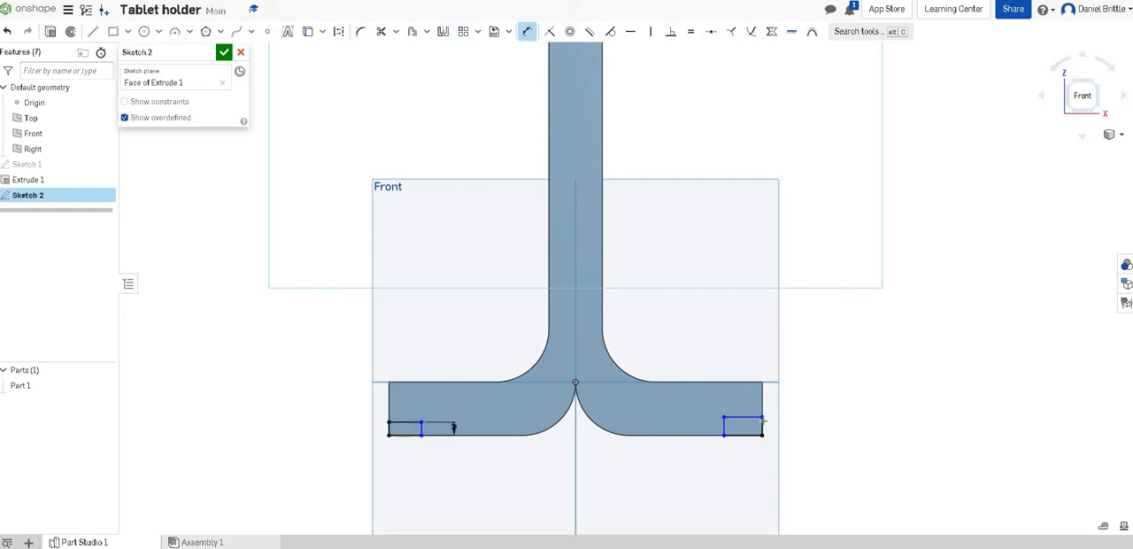
click(692, 424)
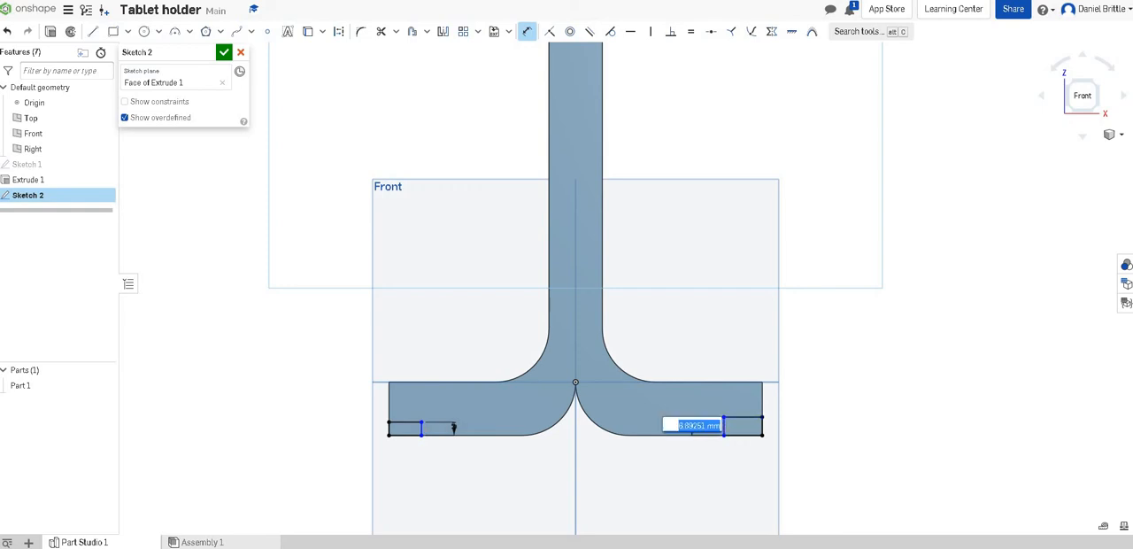
text(5)
key(Return)
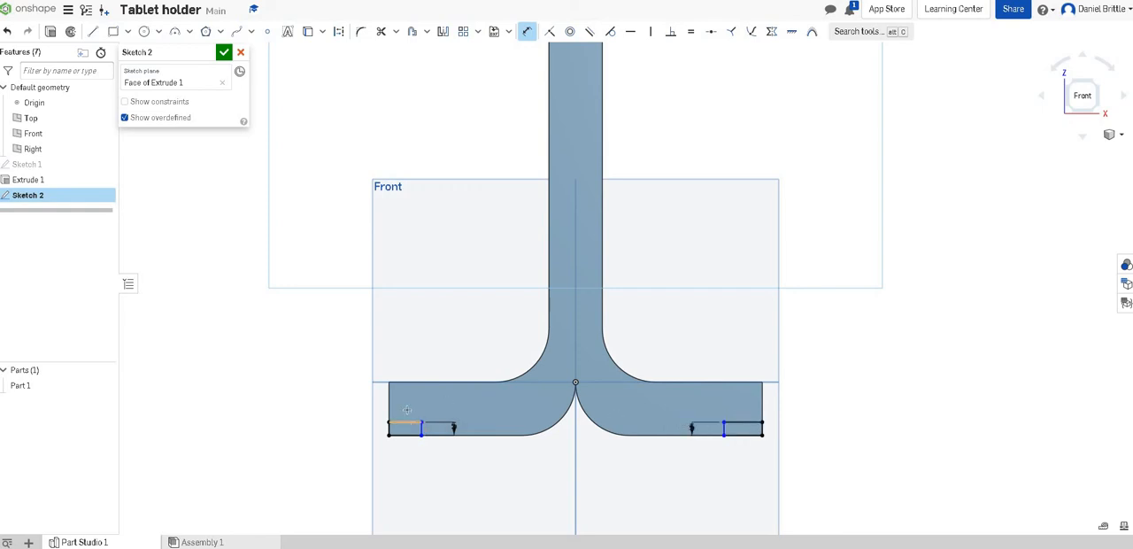
Step: Dimension the widths of the two small corner rectangles as 20 mm each and finish the sketch
click(407, 410)
click(409, 405)
text(2)
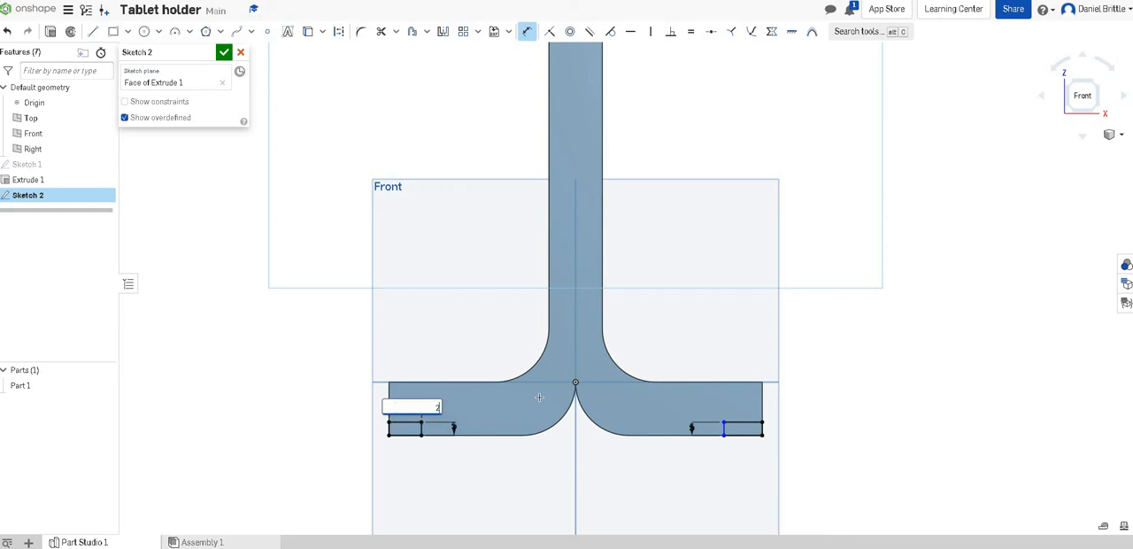
text(0)
key(Return)
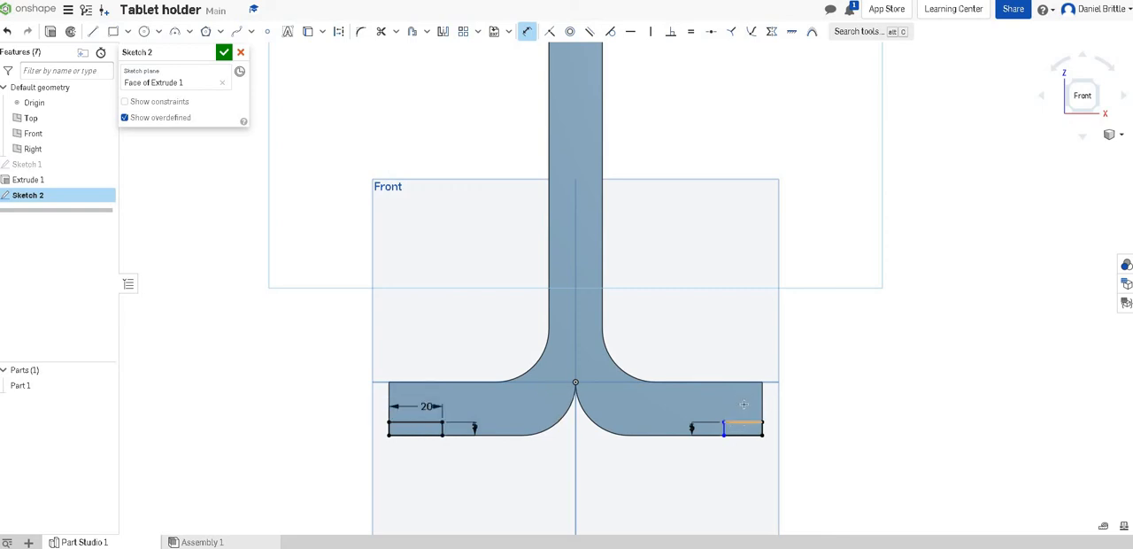
click(744, 404)
text(20)
key(Return)
key(Return)
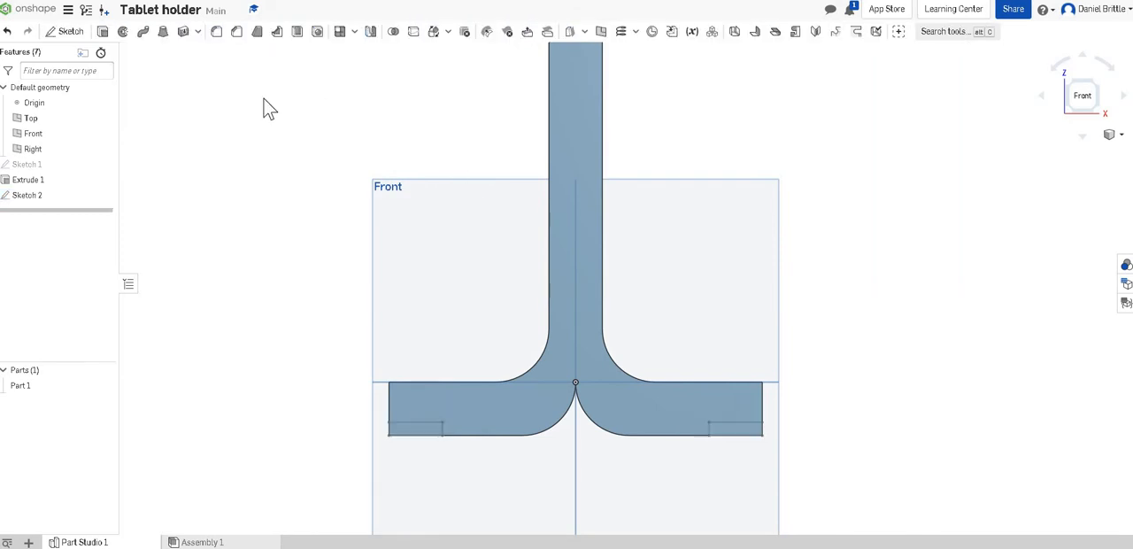
Step: Extrude the two small corner rectangles 15 mm outward, adding them to the existing part
click(102, 35)
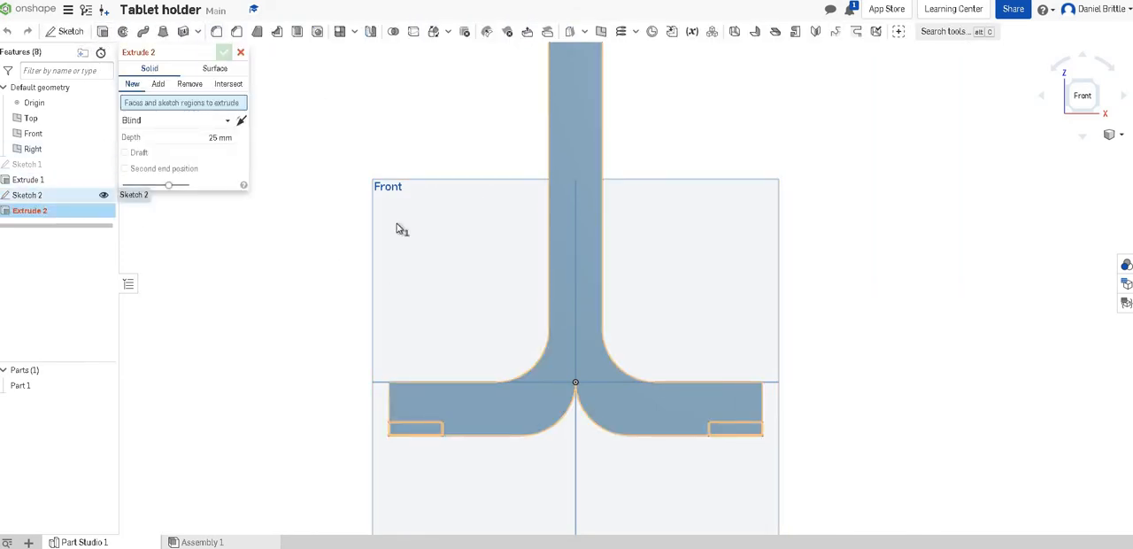
mouse_move(620, 353)
right_down()
mouse_move(640, 377)
mouse_move(619, 382)
right_up()
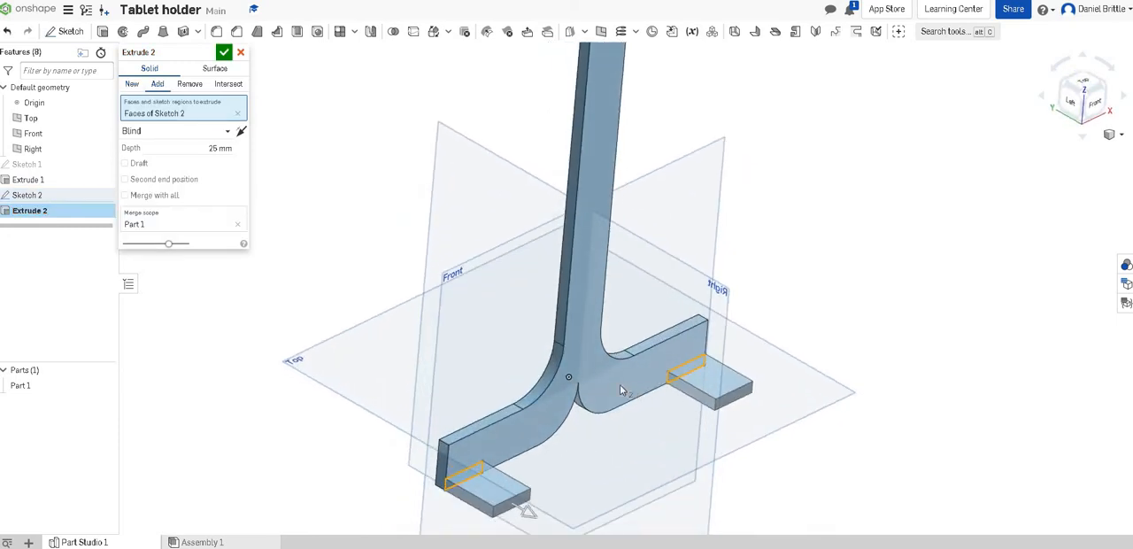
click(209, 149)
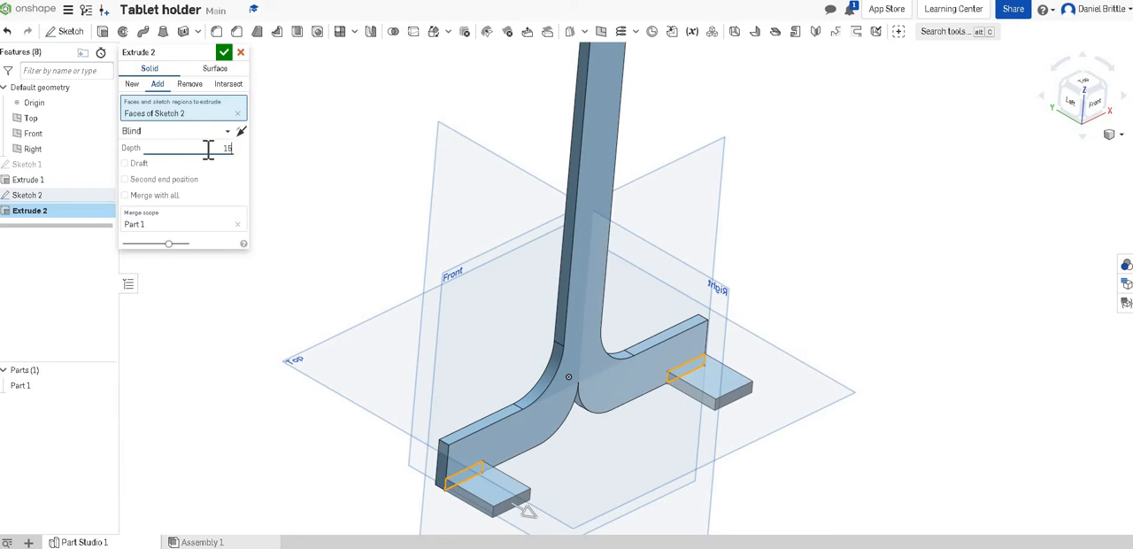
key(Return)
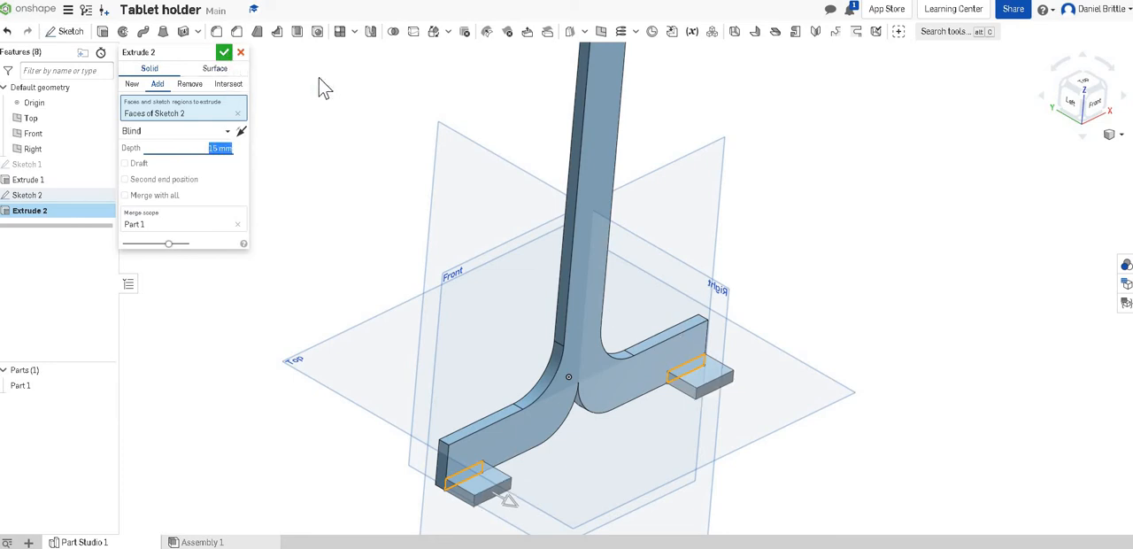
click(224, 52)
Step: Sketch on the left ledge's front face, drawing rectangles from both outer lower corners, about 20 × 16 mm left and 22 × 16 mm right
right_drag(568, 286, 494, 516)
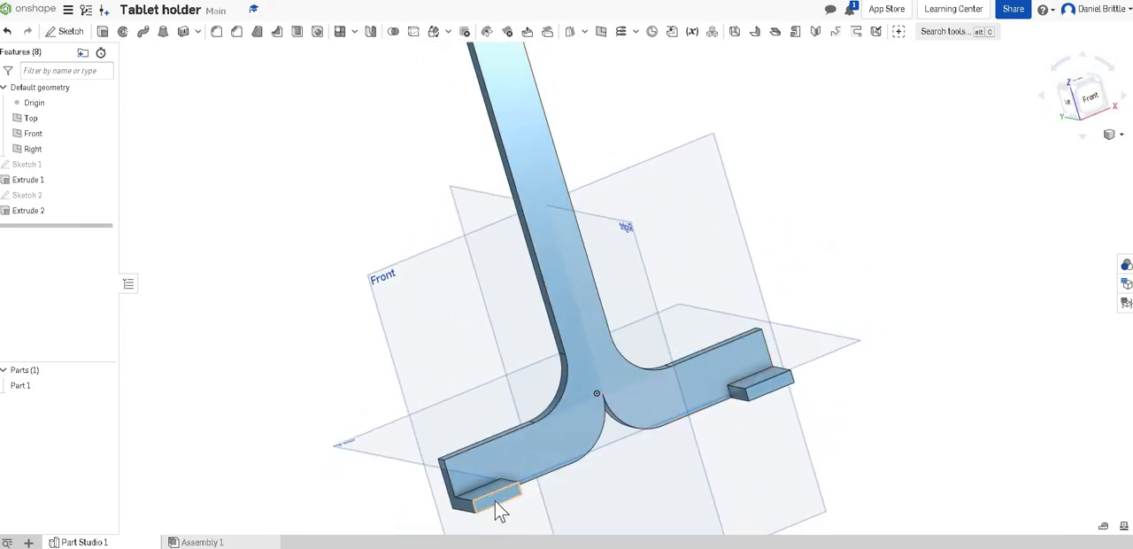
click(496, 505)
click(63, 31)
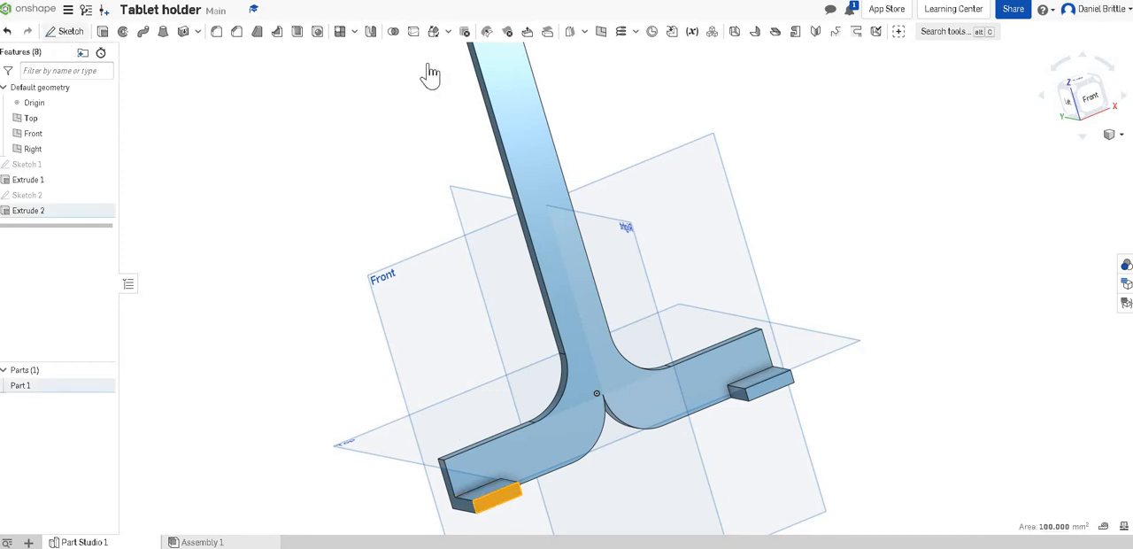
key(n)
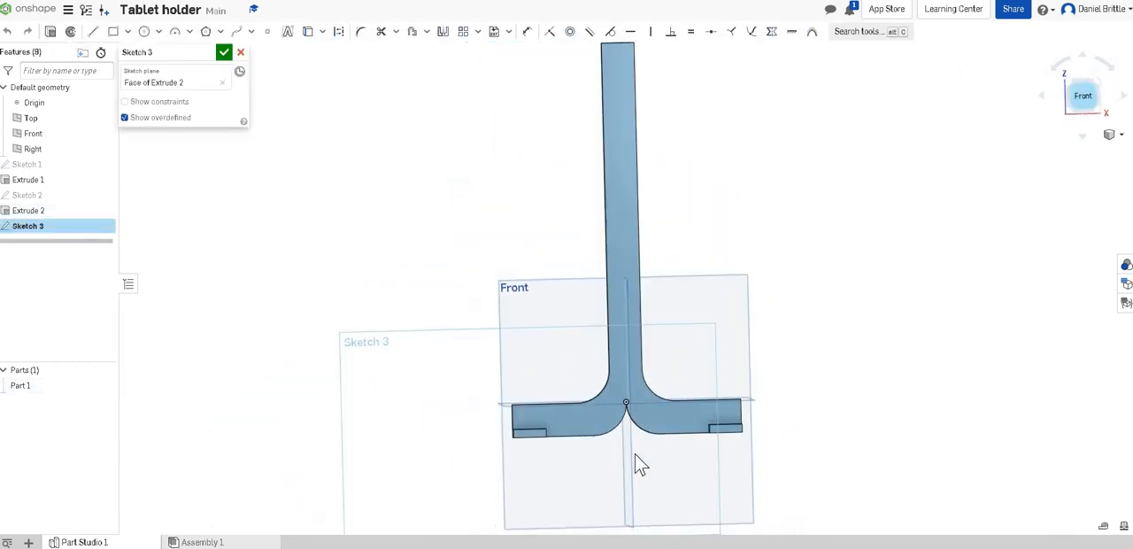
scroll(686, 458, up, 3)
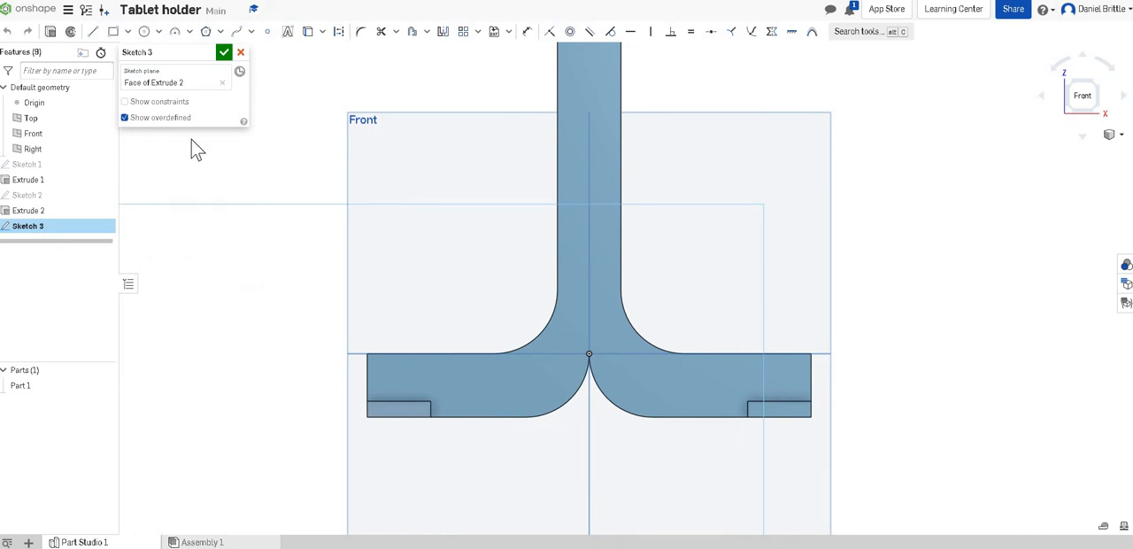
click(113, 31)
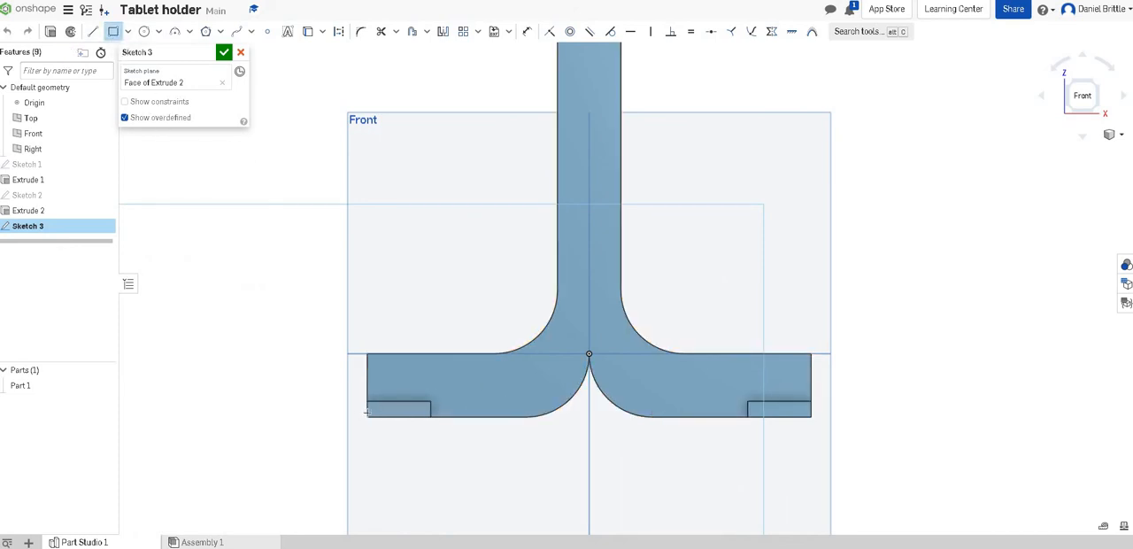
click(367, 416)
click(431, 364)
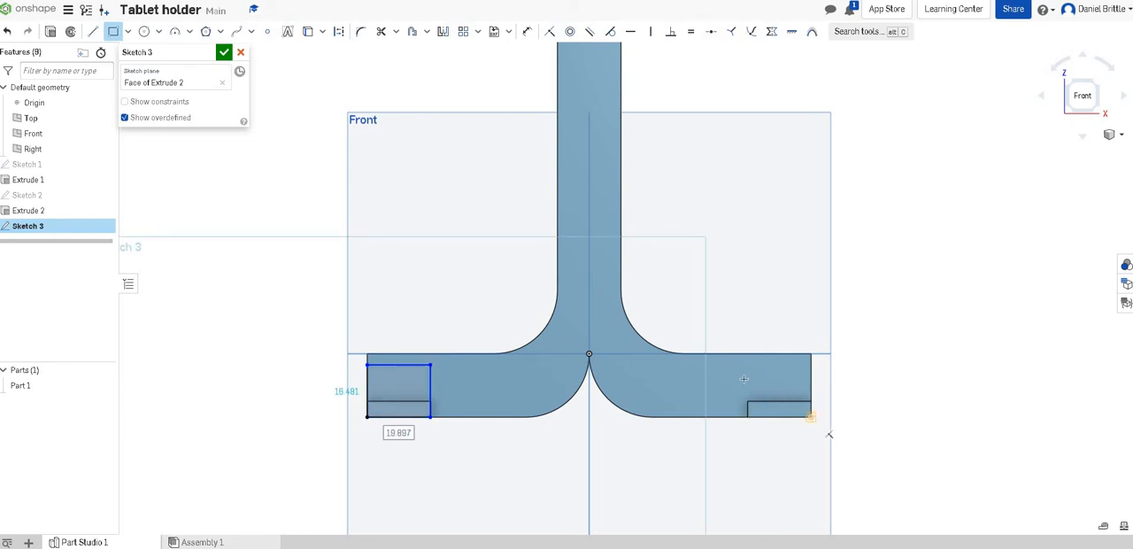
click(811, 416)
click(742, 364)
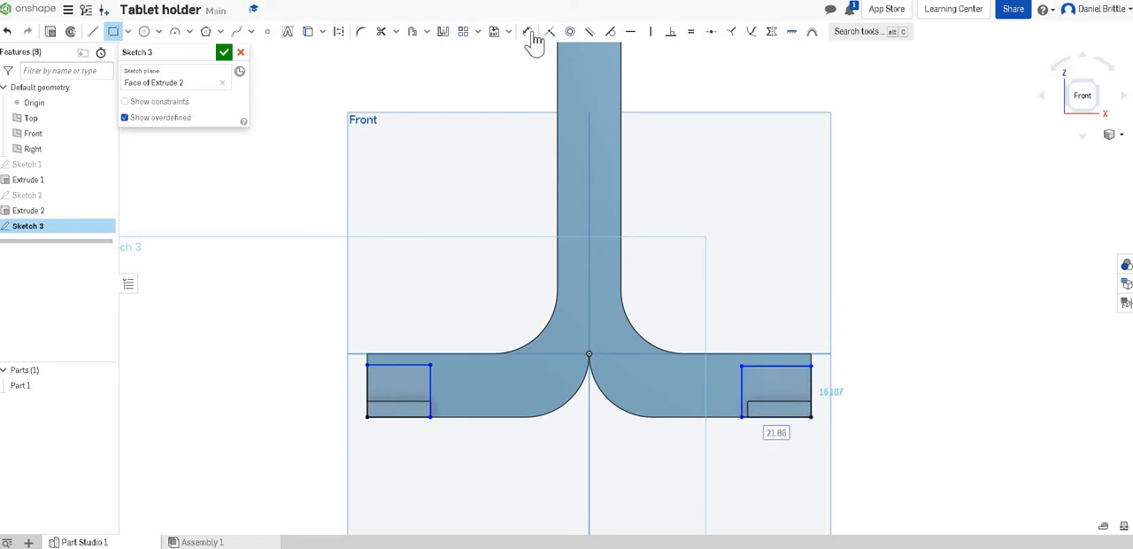
Step: Dimension the heights of both ledge-end rectangles as 15 mm each
click(528, 32)
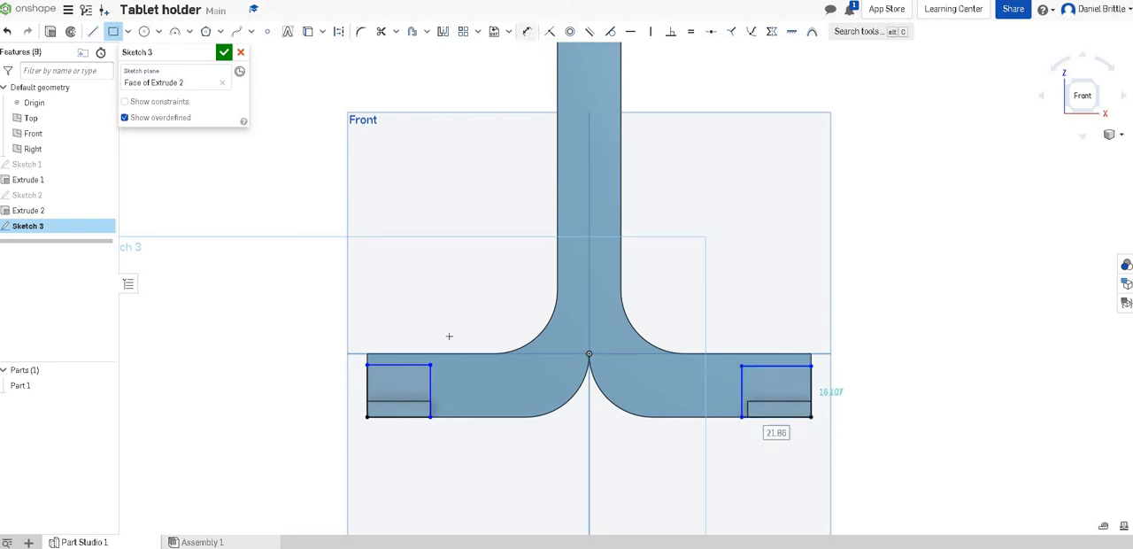
click(432, 390)
click(455, 390)
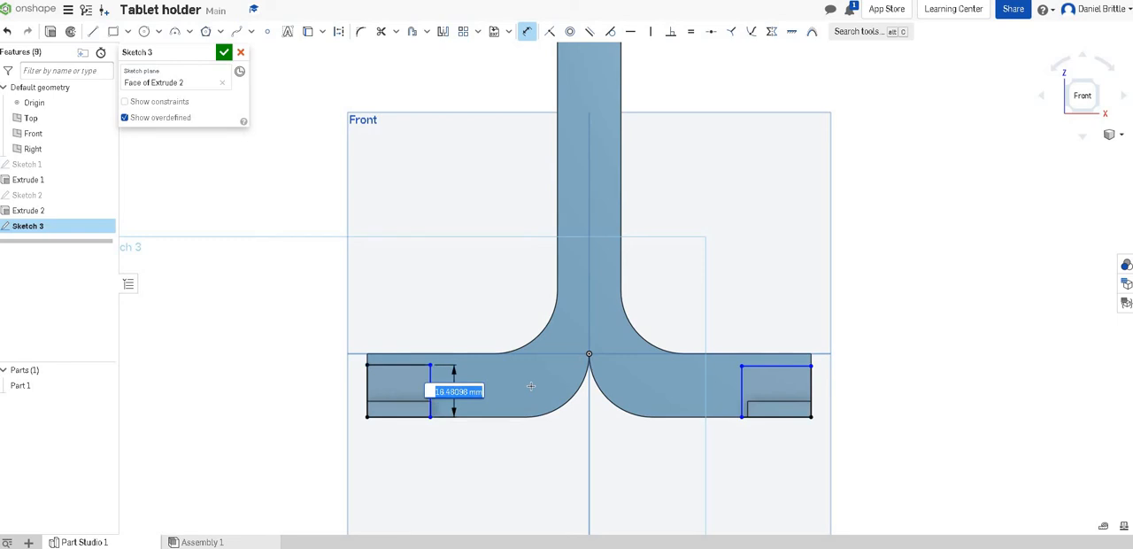
text(15)
key(Return)
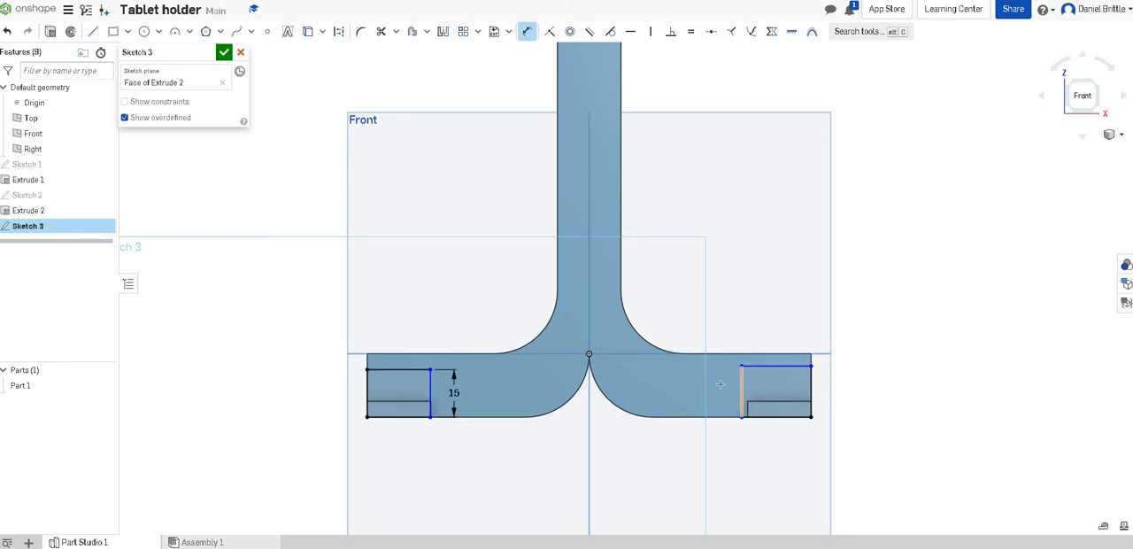
click(741, 389)
click(725, 391)
text(15)
key(Return)
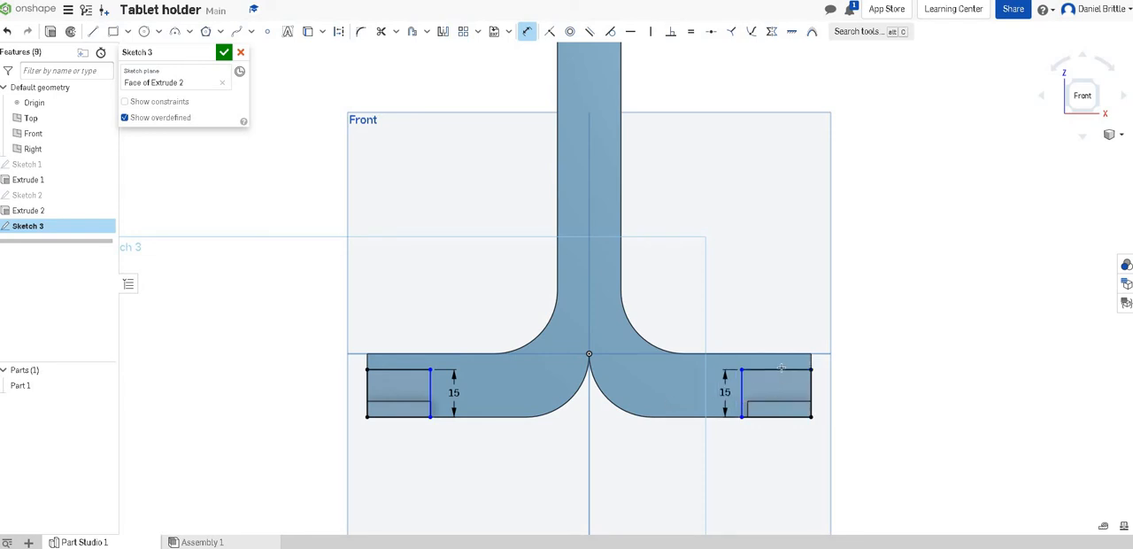
Step: Dimension the widths of both ledge-end rectangles as 20 mm each and finish the sketch
click(776, 308)
text(20)
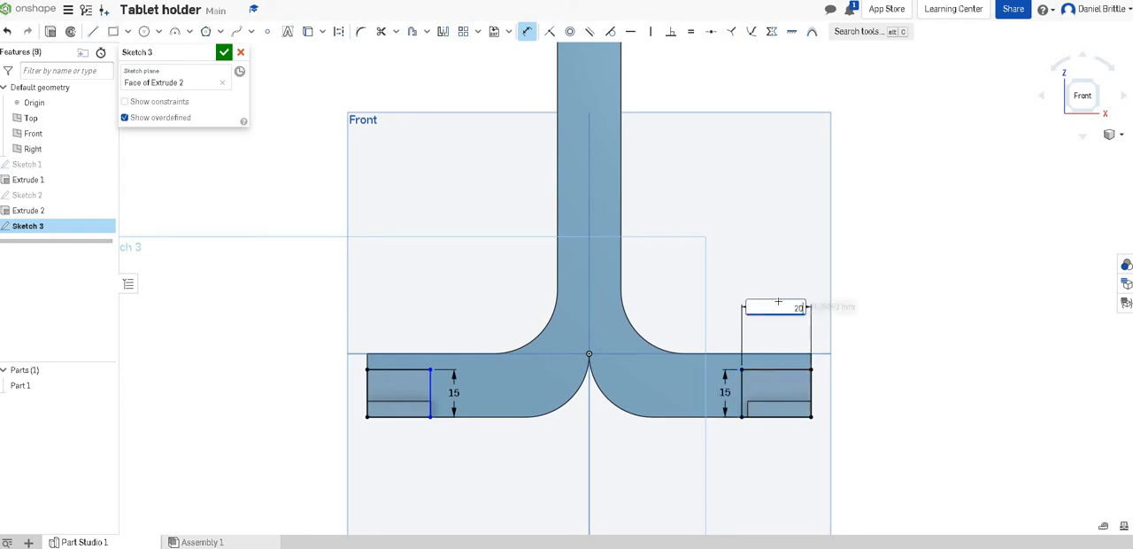
key(Return)
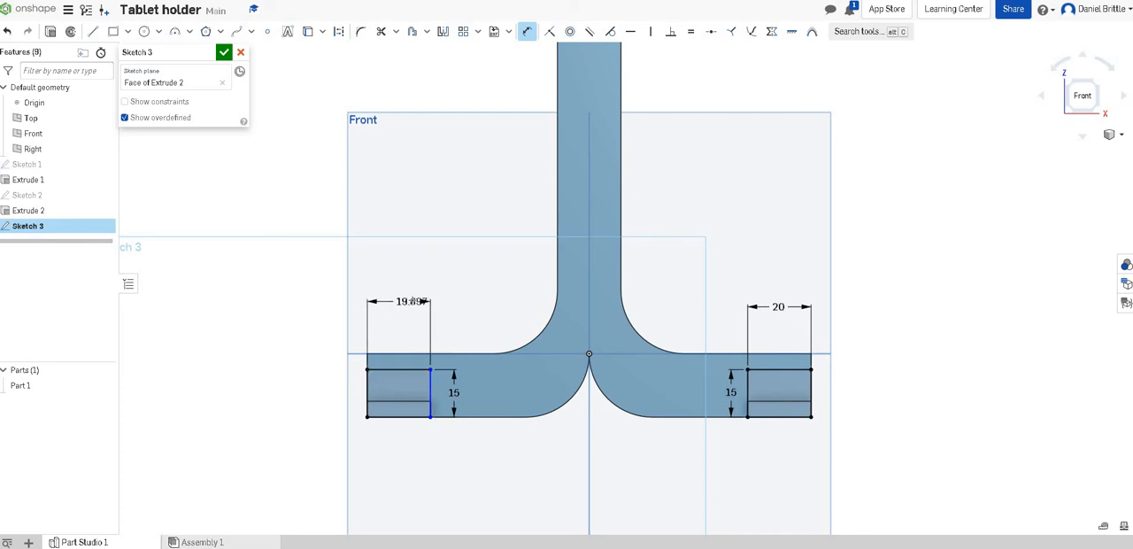
click(412, 302)
text(20)
key(Return)
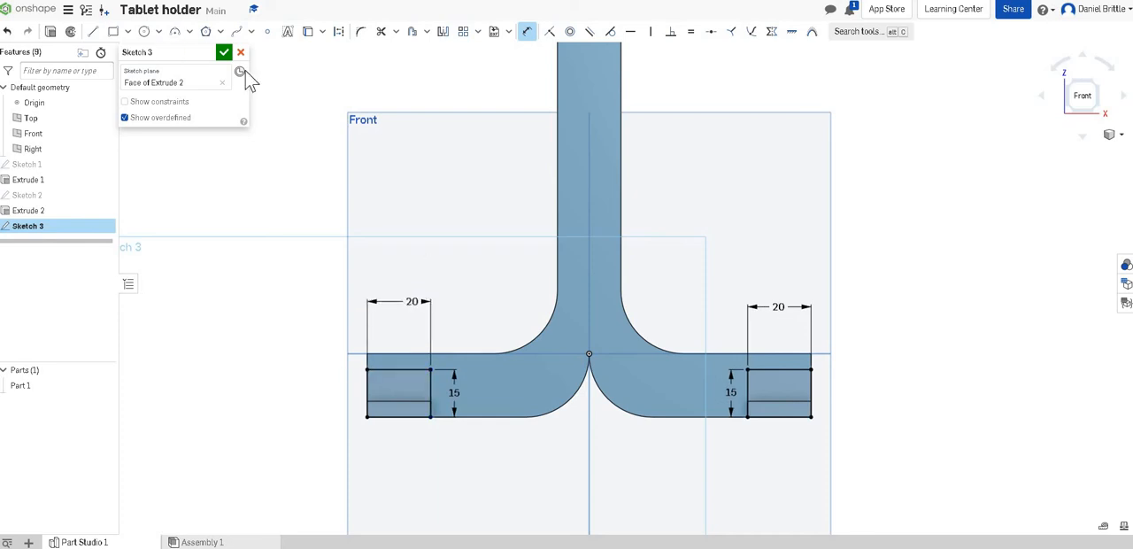
click(224, 52)
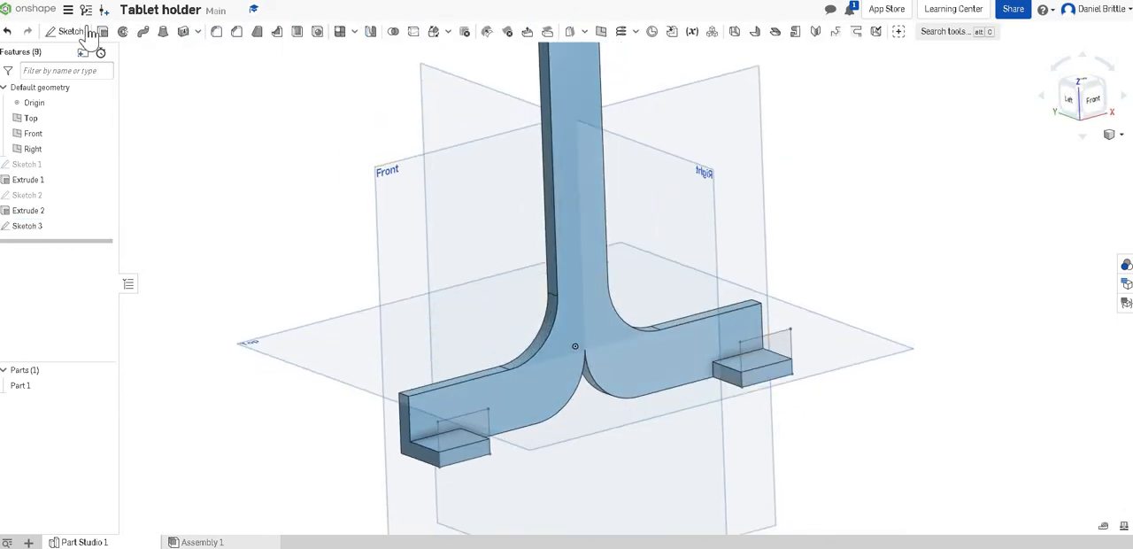
Step: Extrude the Sketch 3 rectangles 5 mm, adding them to the part as retaining lips on the ledges
key(shift+e)
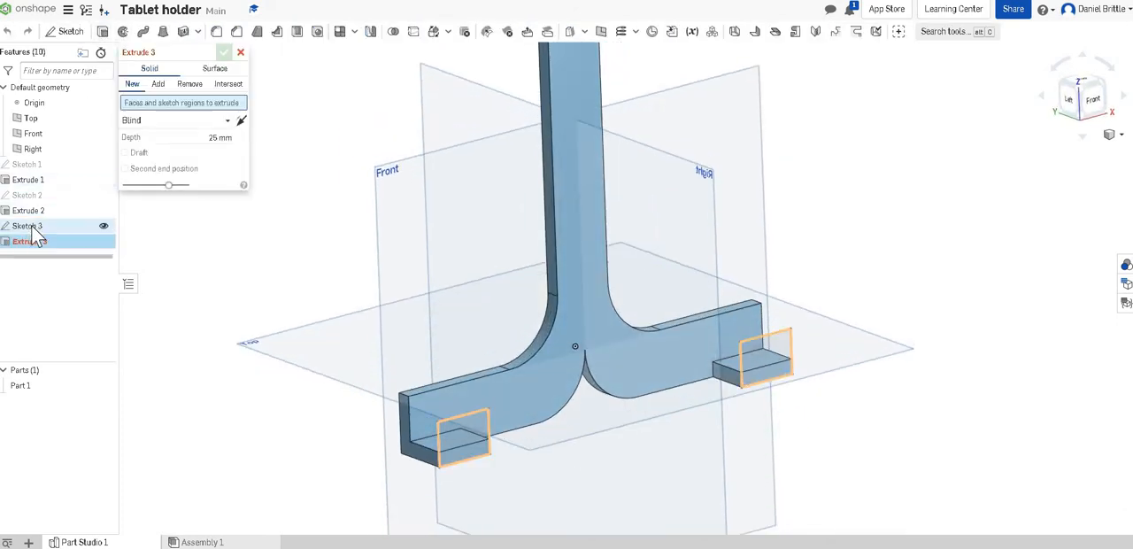
click(29, 226)
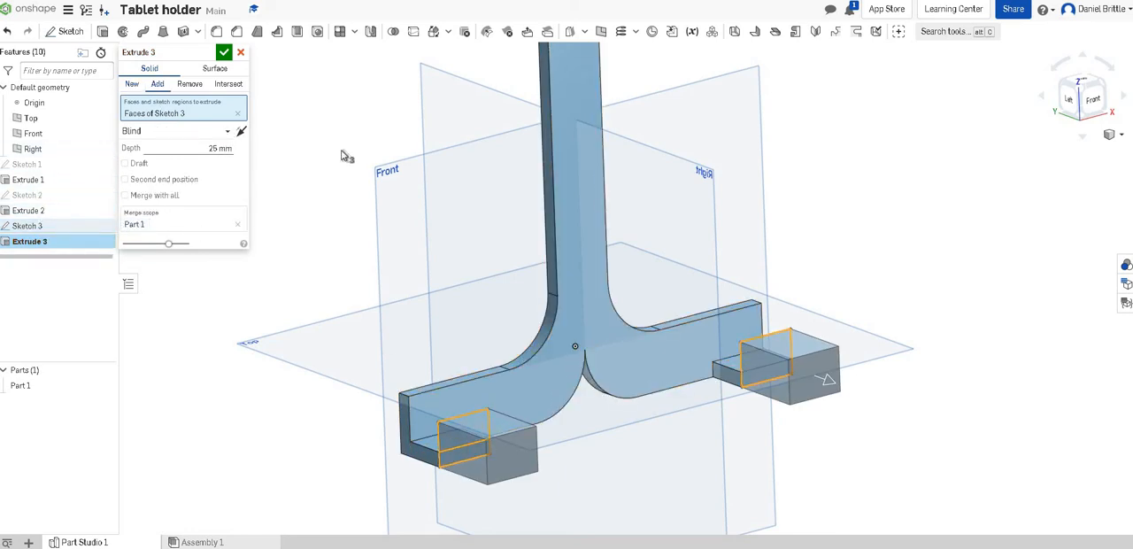
key(Tab)
click(226, 52)
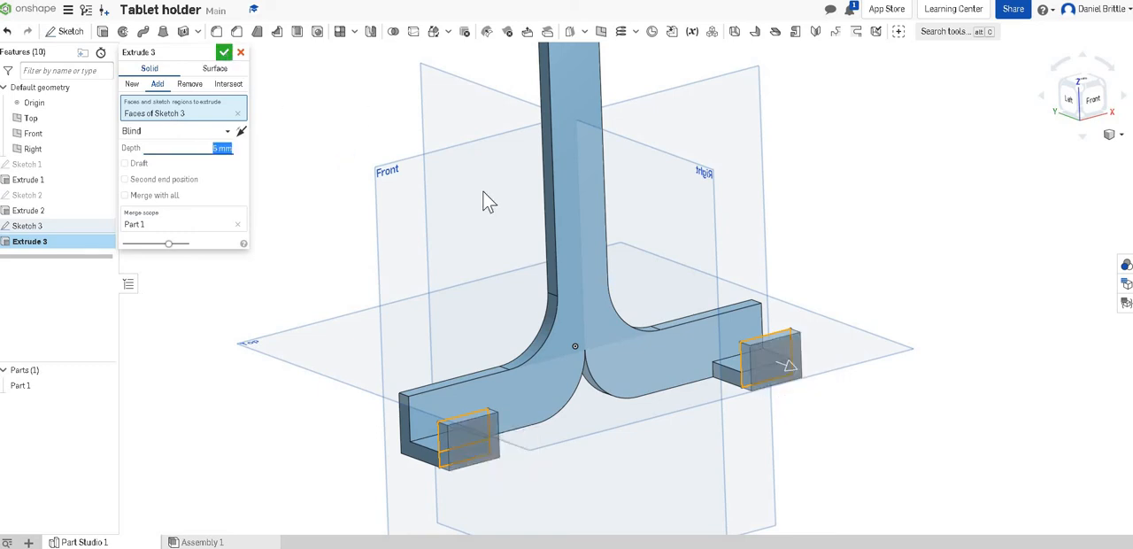
Step: Start a circular fillet on the holder's front face with a 1 mm radius
scroll(580, 343, down, 8)
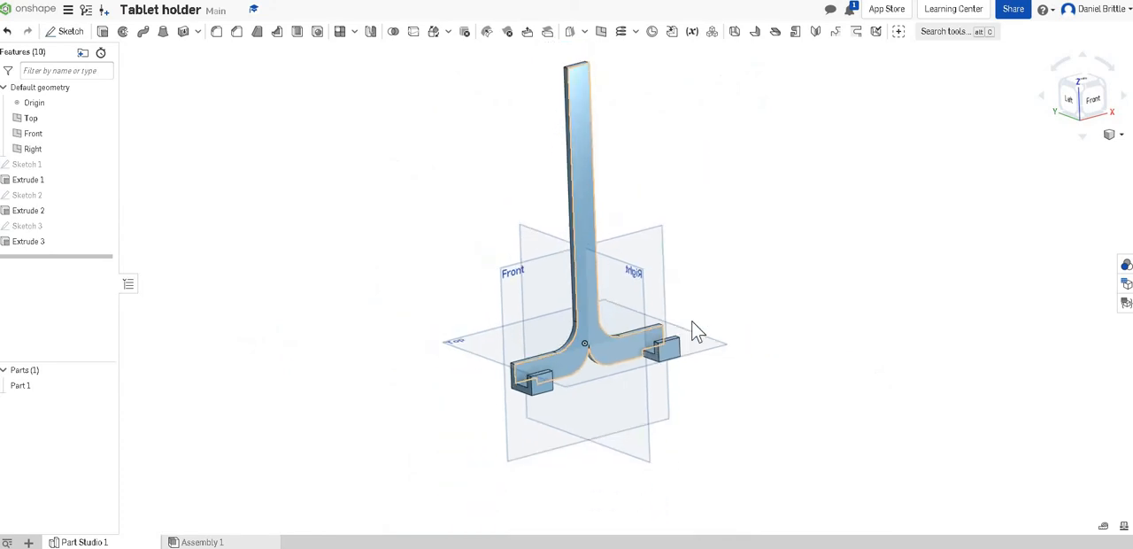
scroll(628, 271, up, 3)
scroll(560, 321, down, 3)
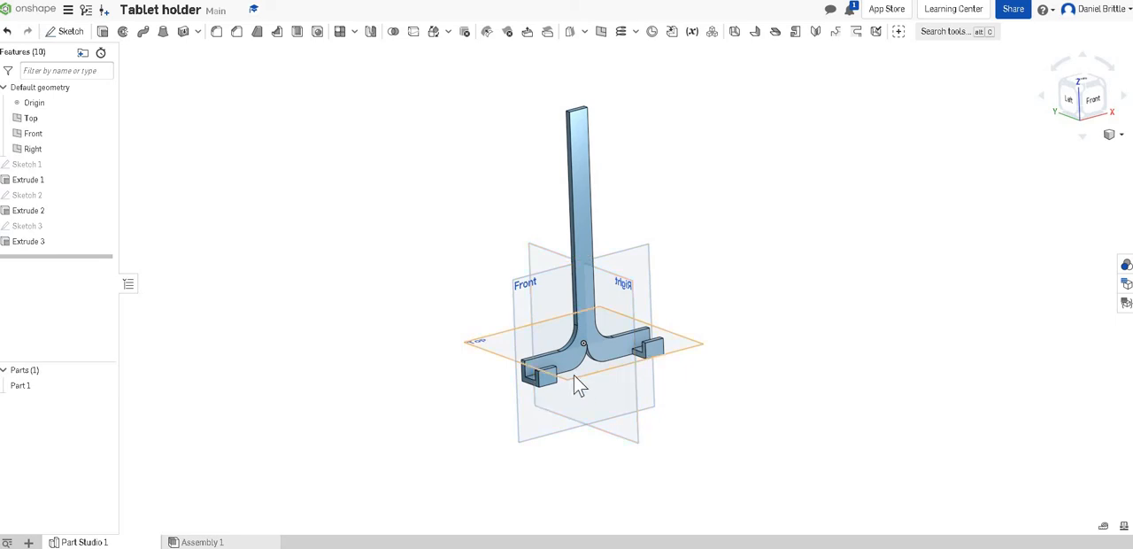
click(217, 33)
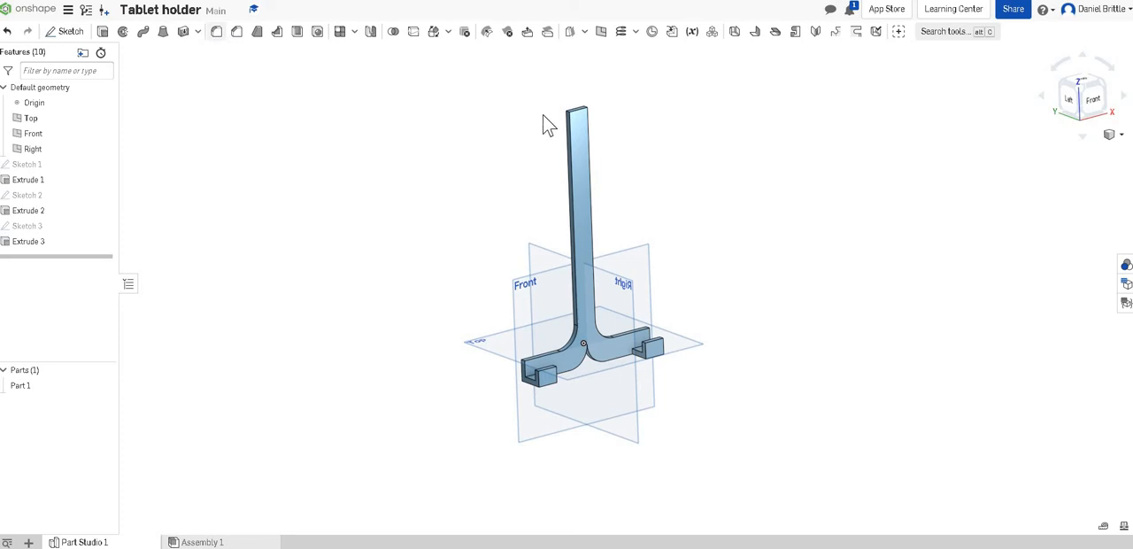
click(578, 152)
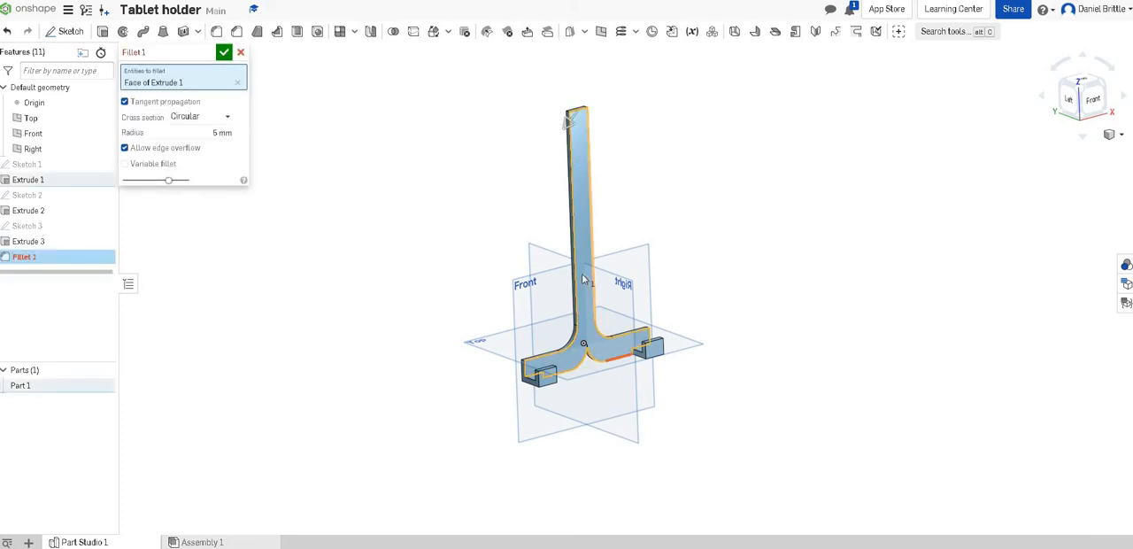
click(213, 133)
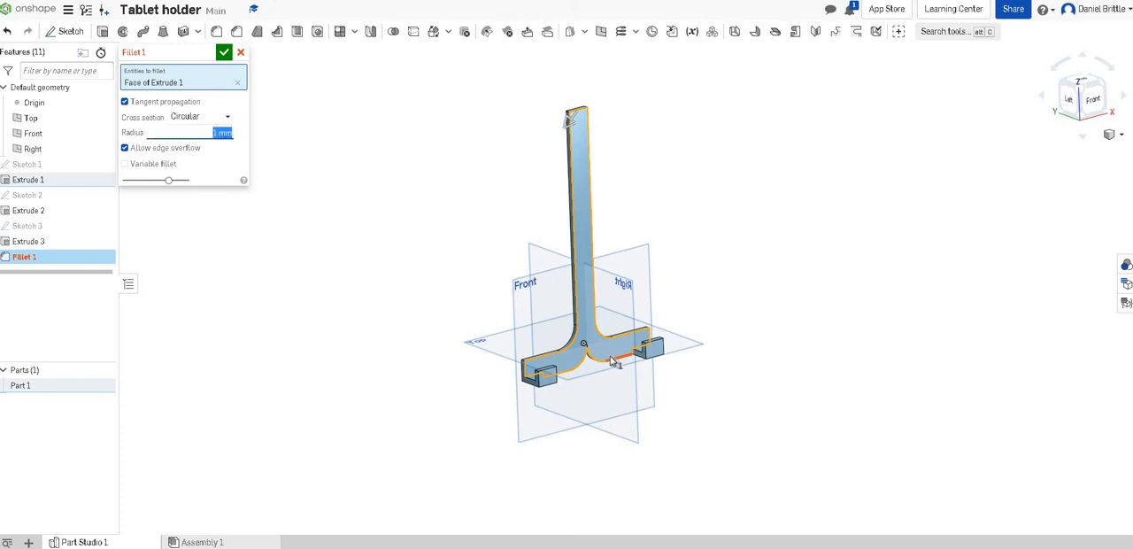
Step: Try to include the holder's back face in the same fillet and accept the feature
scroll(613, 360, up, 5)
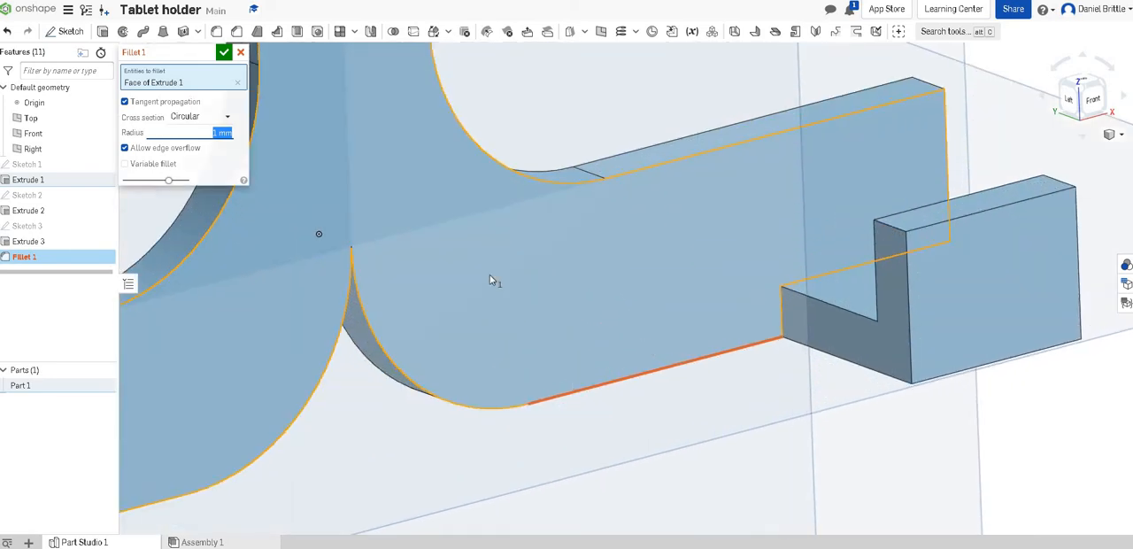
scroll(490, 274, down, 2)
right_drag(561, 276, 468, 248)
click(469, 248)
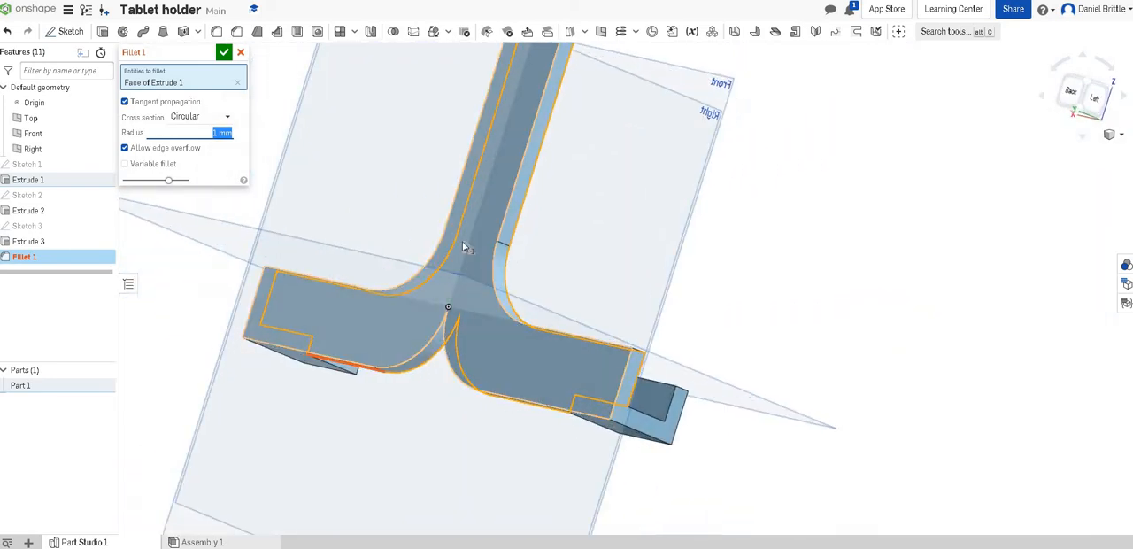
right_drag(522, 294, 587, 332)
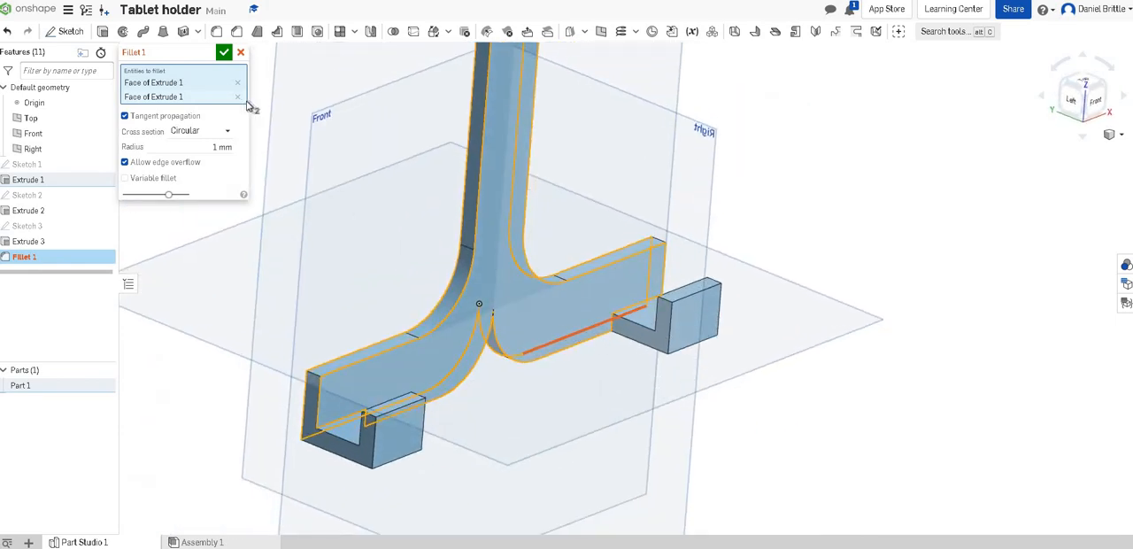
click(224, 54)
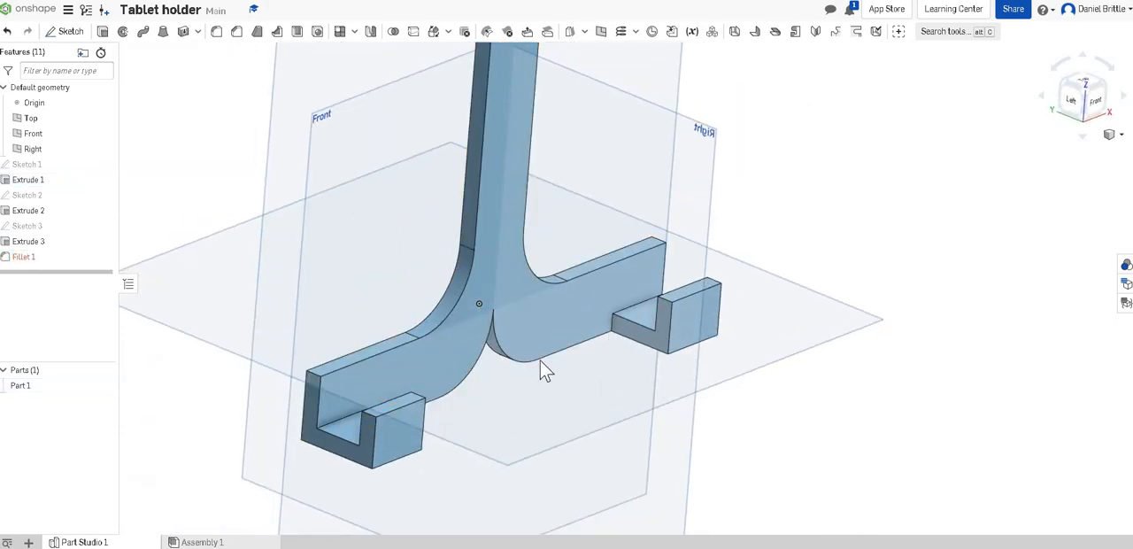
Step: Reopen Fillet 1 for editing and clear both selected holder faces from its entities
right_click(27, 257)
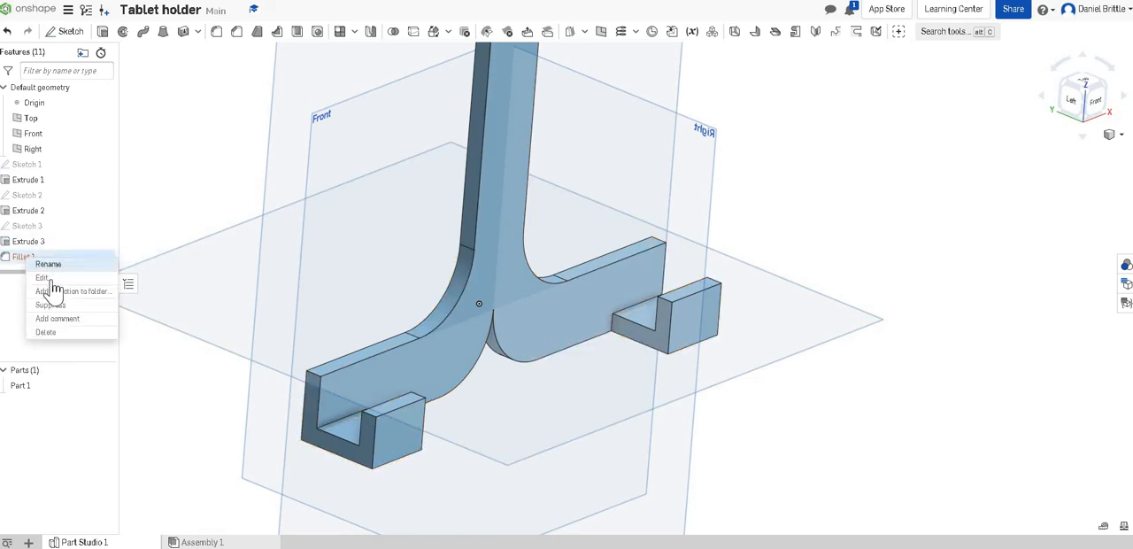
click(60, 281)
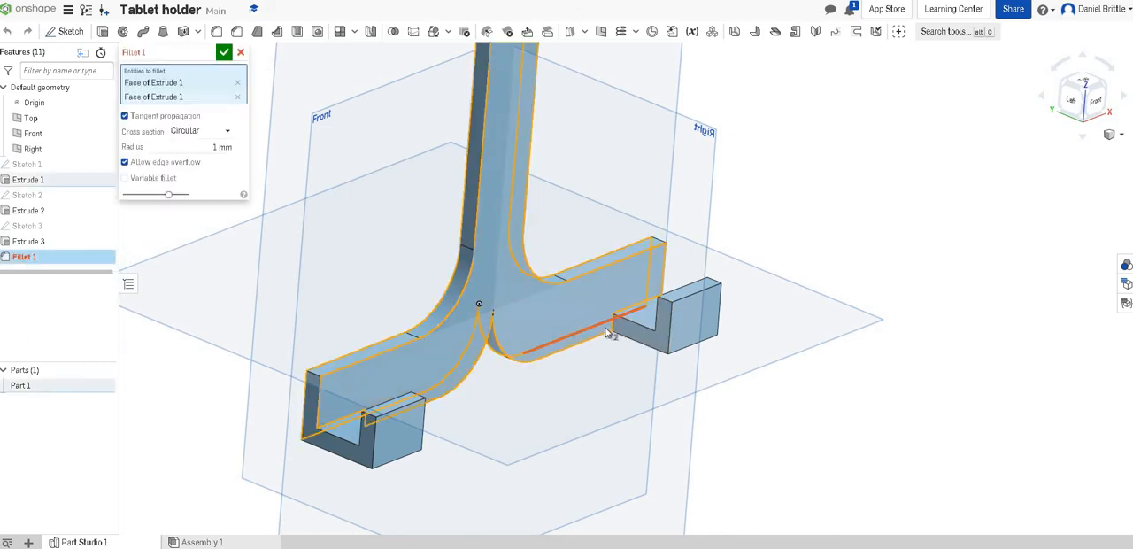
click(238, 96)
click(469, 293)
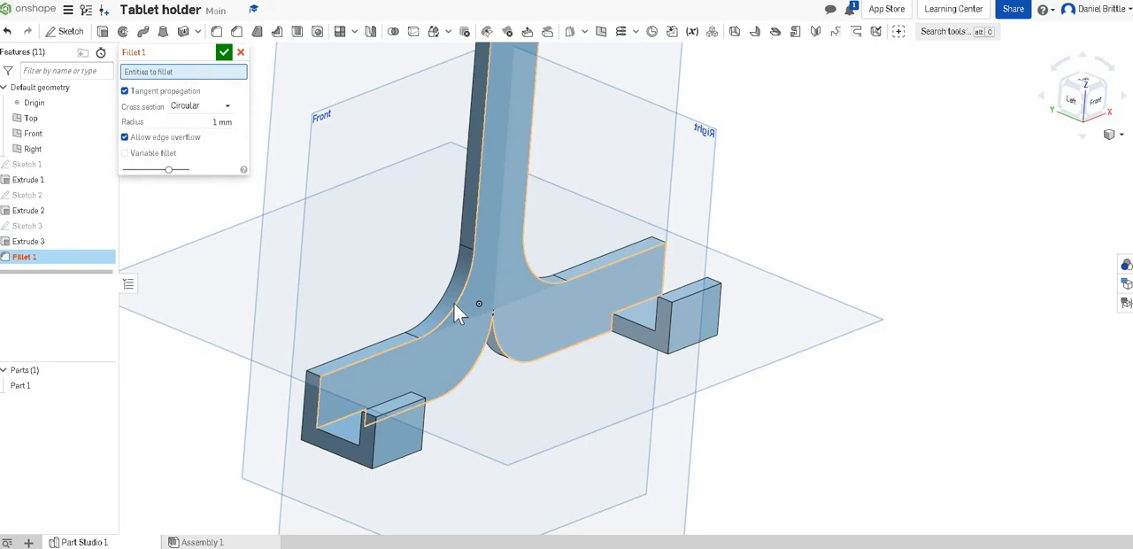
Step: Add both curved front edges beside the upright, the right arm's end edge and the adjoining right ledge edges to the 1 mm fillet
click(455, 304)
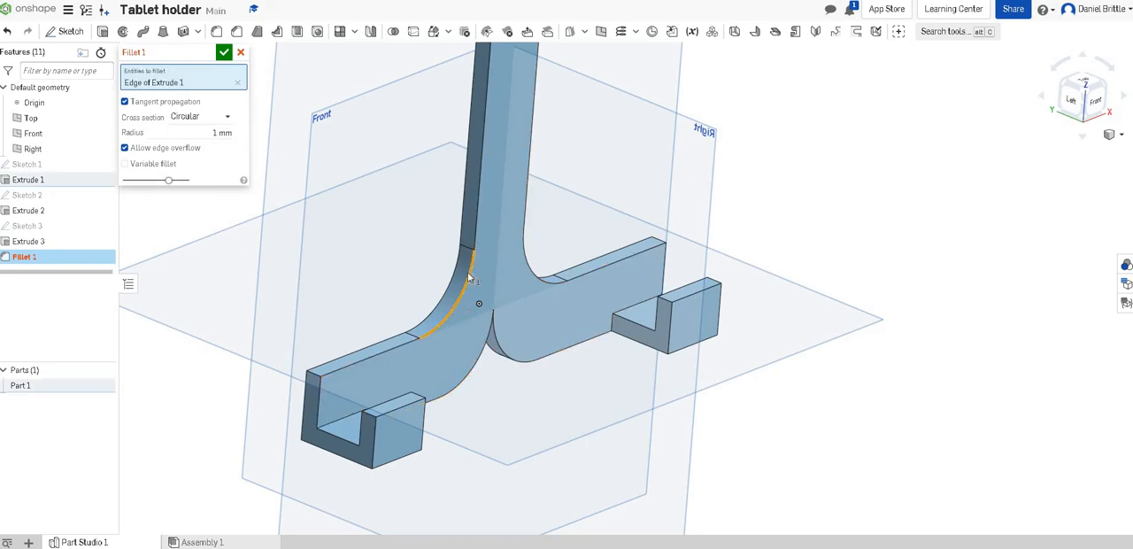
click(543, 286)
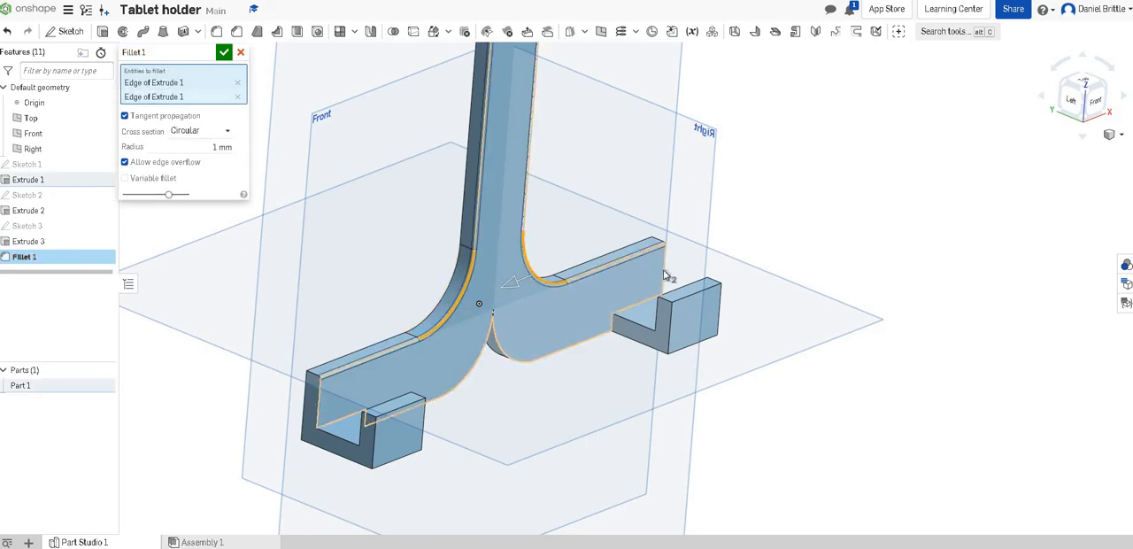
click(621, 314)
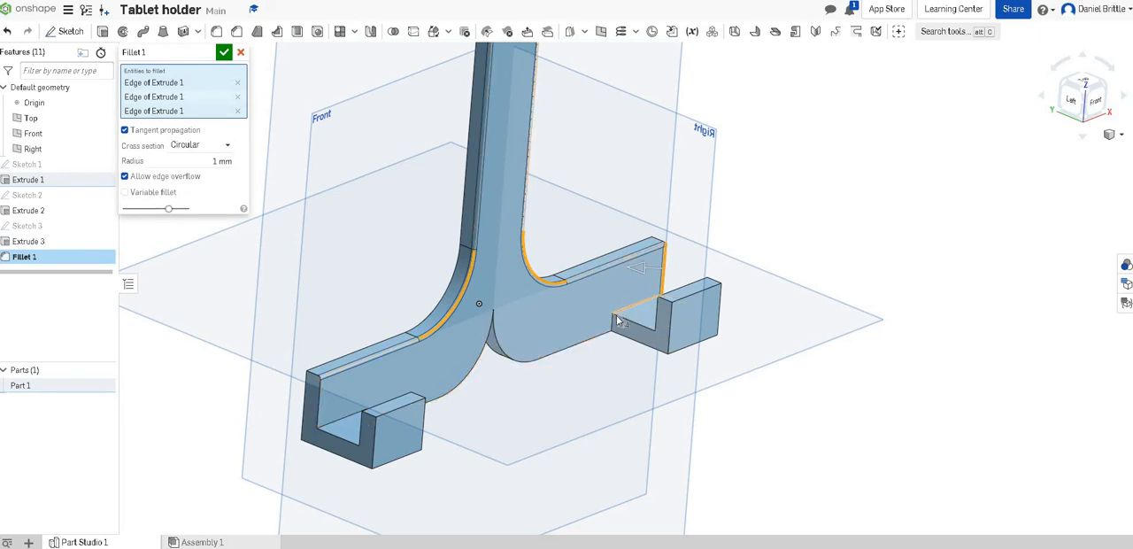
click(613, 326)
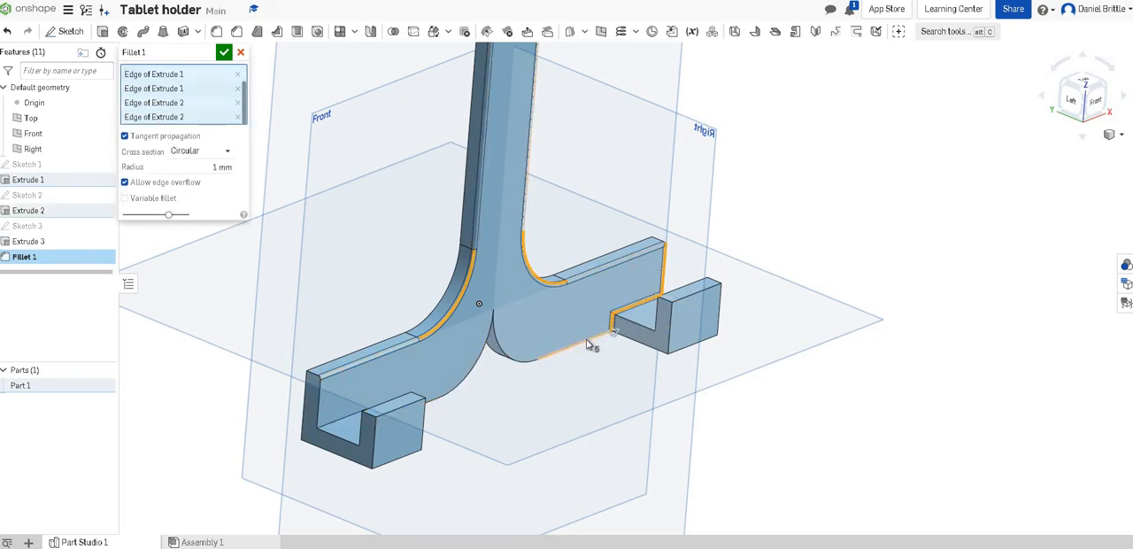
Step: Try to include the base's lower straight and curved front edges in the fillet, then remove them from the selection
click(586, 340)
click(490, 355)
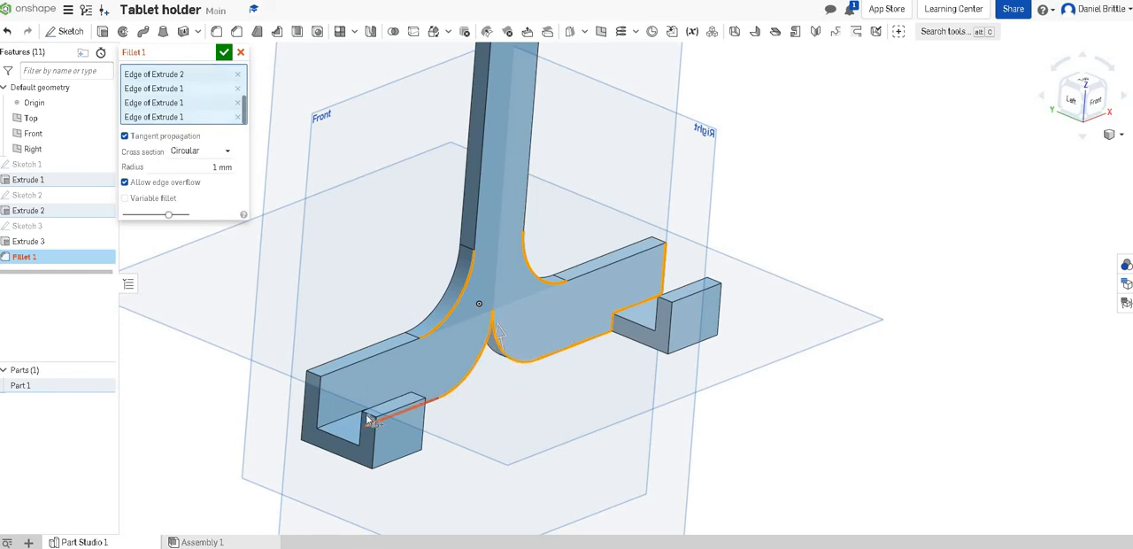
right_drag(522, 349, 427, 265)
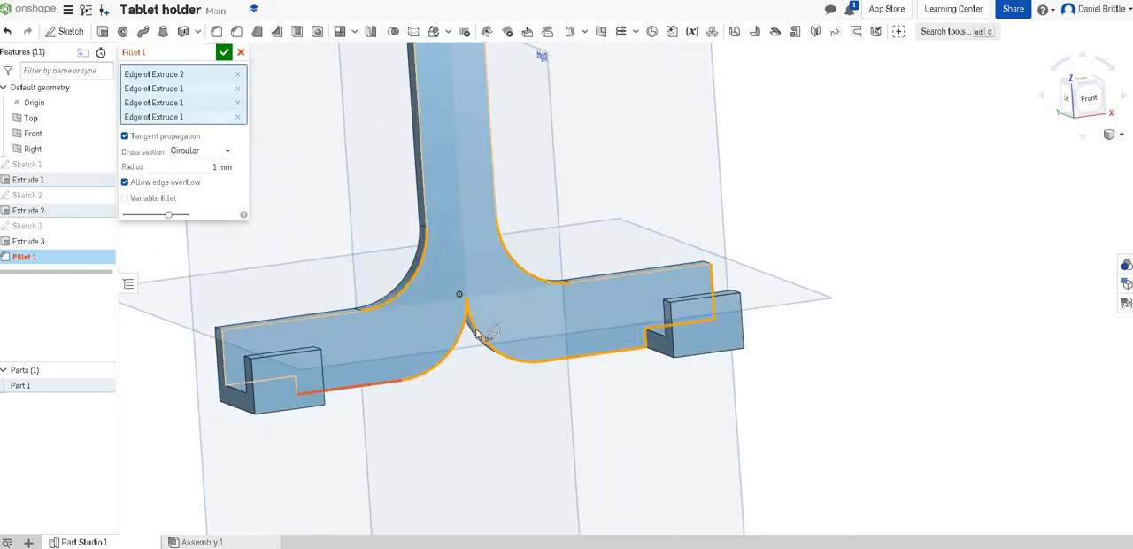
click(237, 103)
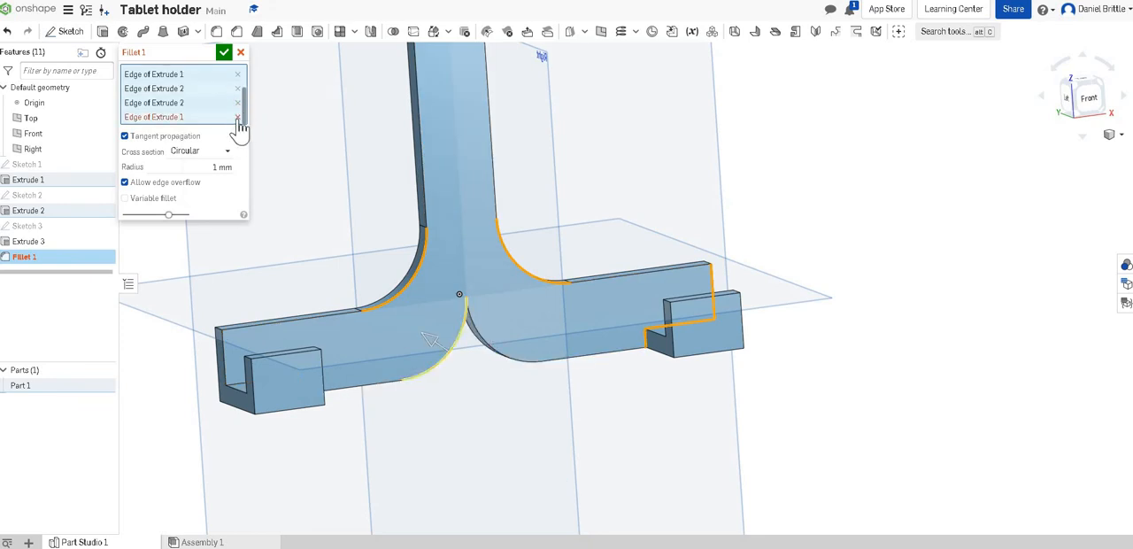
click(238, 118)
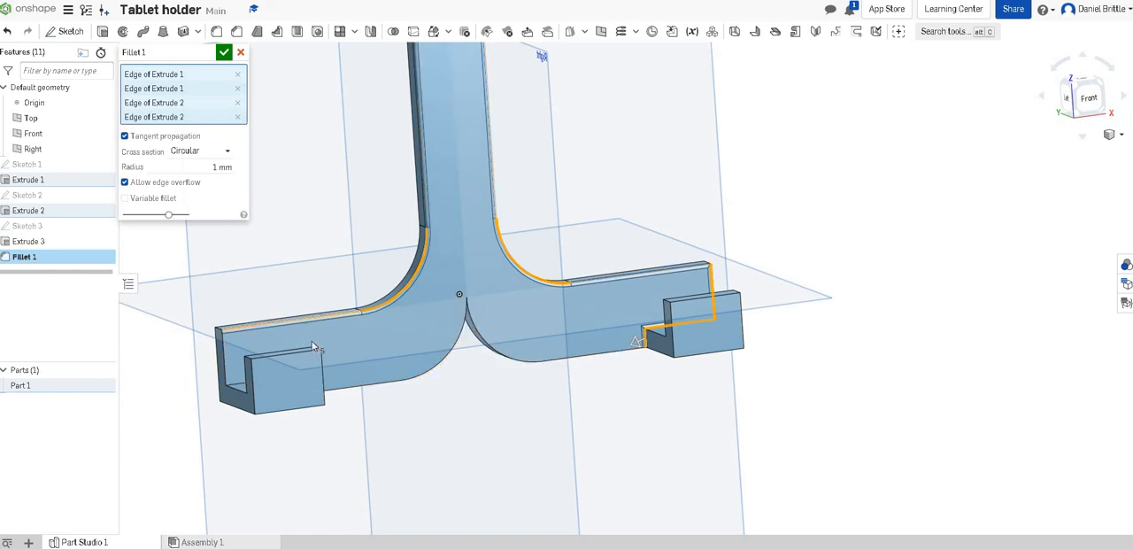
Step: Add the outer end faces and the inner side faces of both hooked ledges to the fillet
right_drag(312, 341, 248, 362)
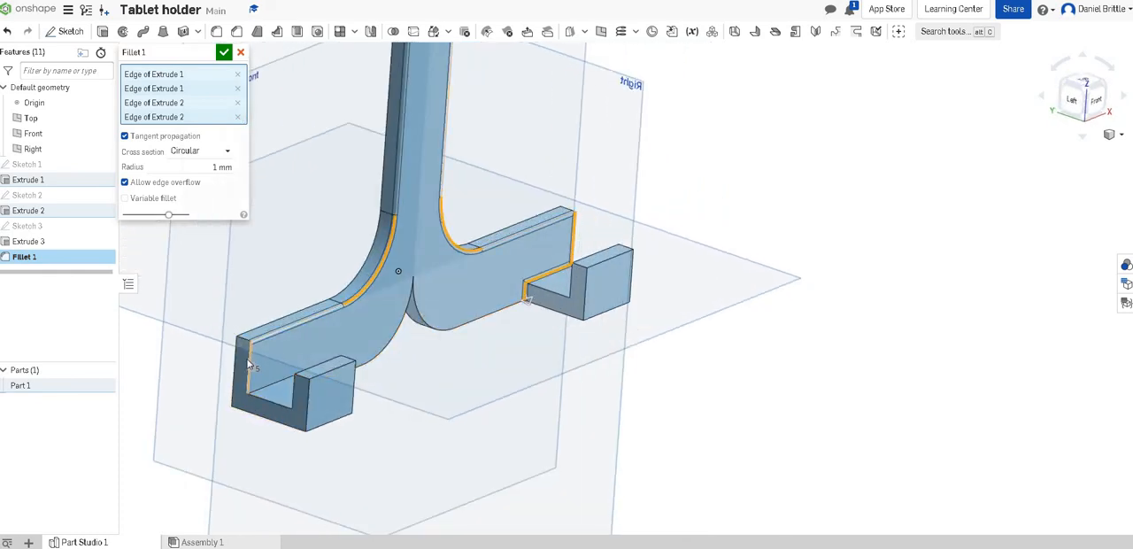
click(241, 361)
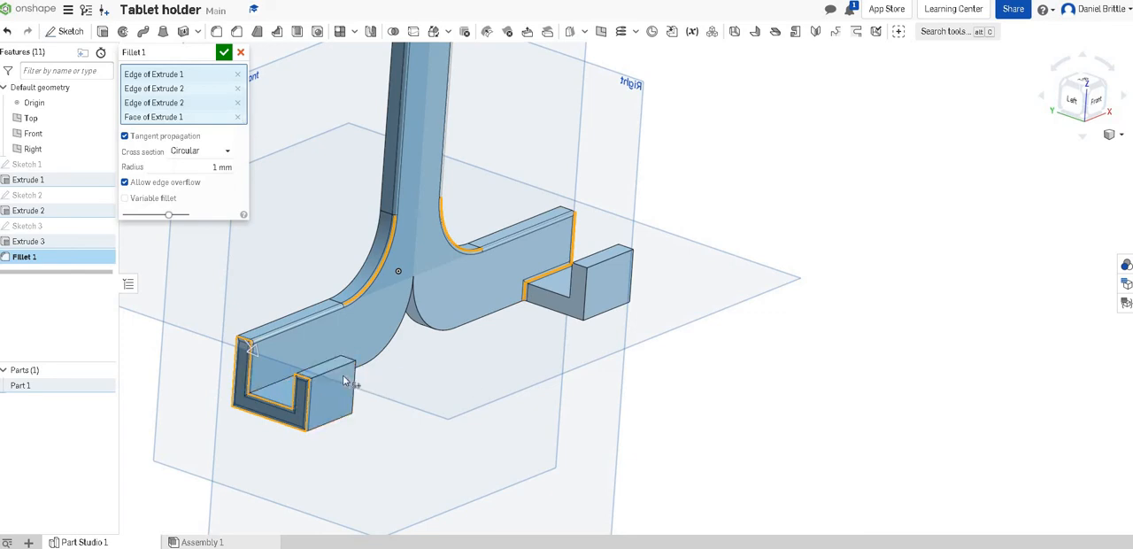
right_drag(346, 381, 278, 260)
click(677, 299)
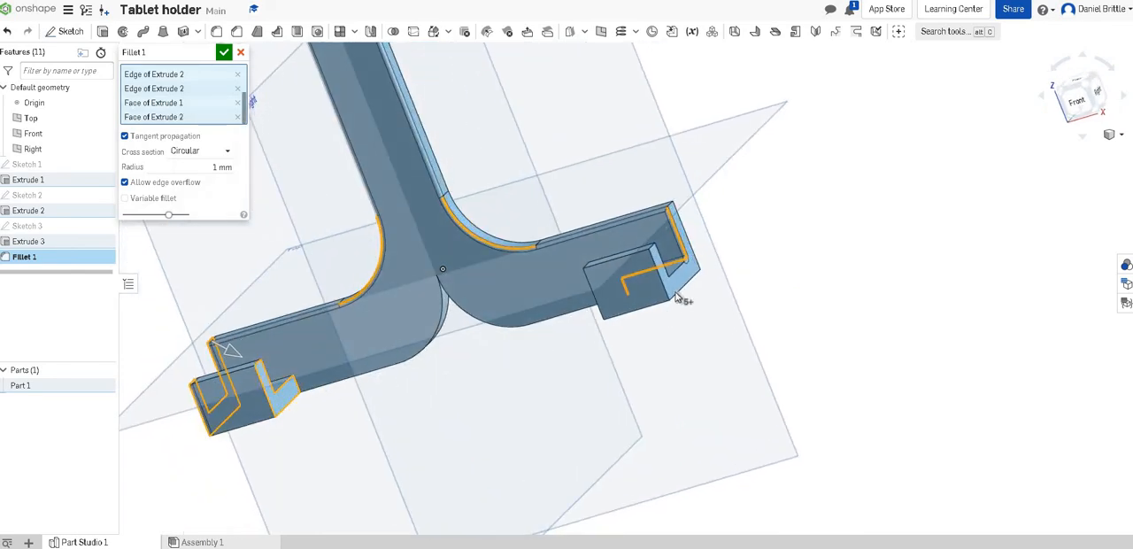
click(619, 292)
Step: Add the top face of the right retaining lip to the fillet
right_drag(646, 288, 701, 302)
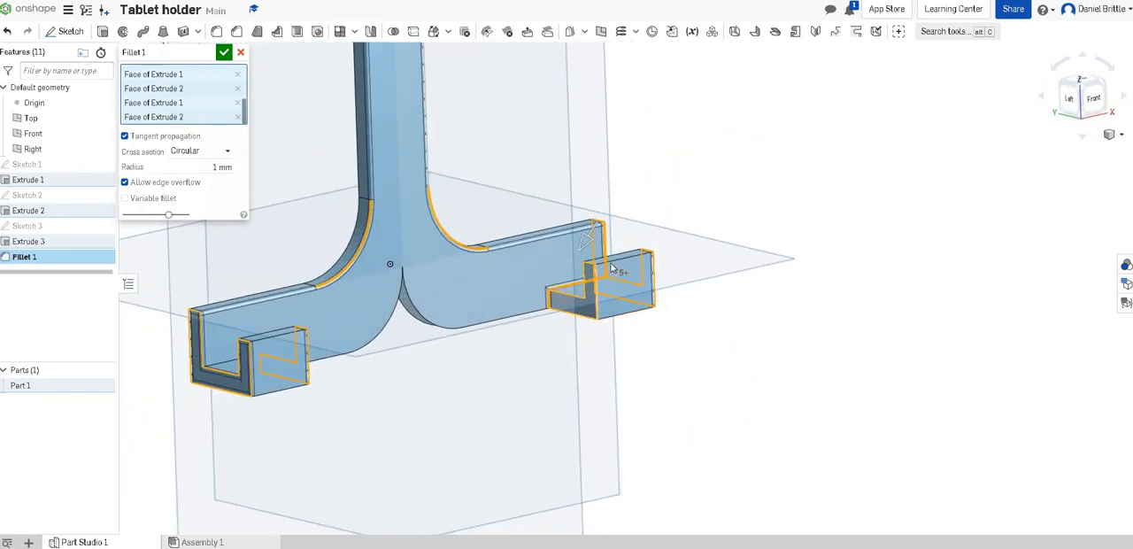
scroll(628, 256, up, 5)
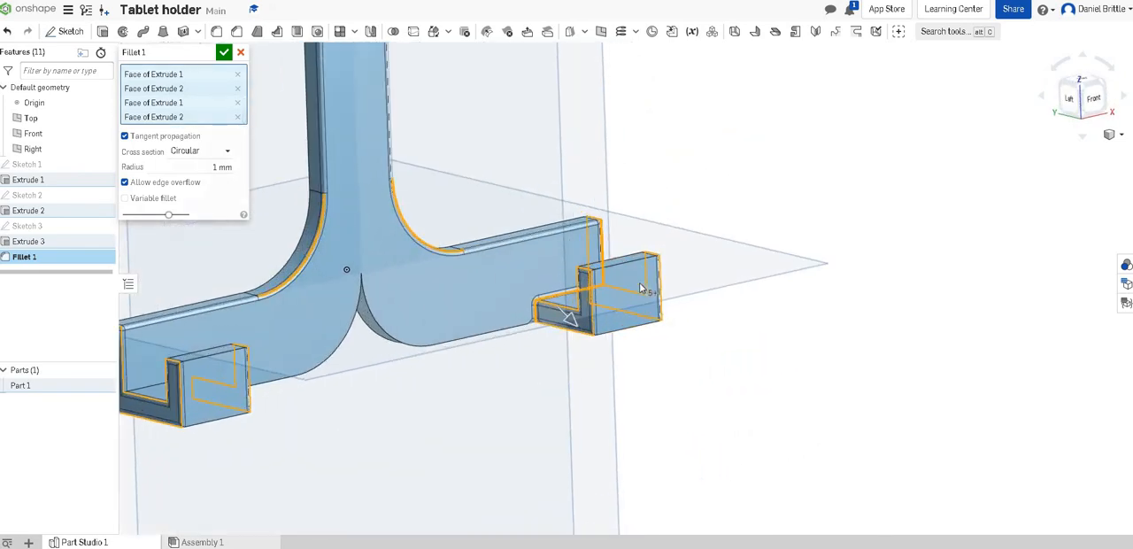
click(653, 336)
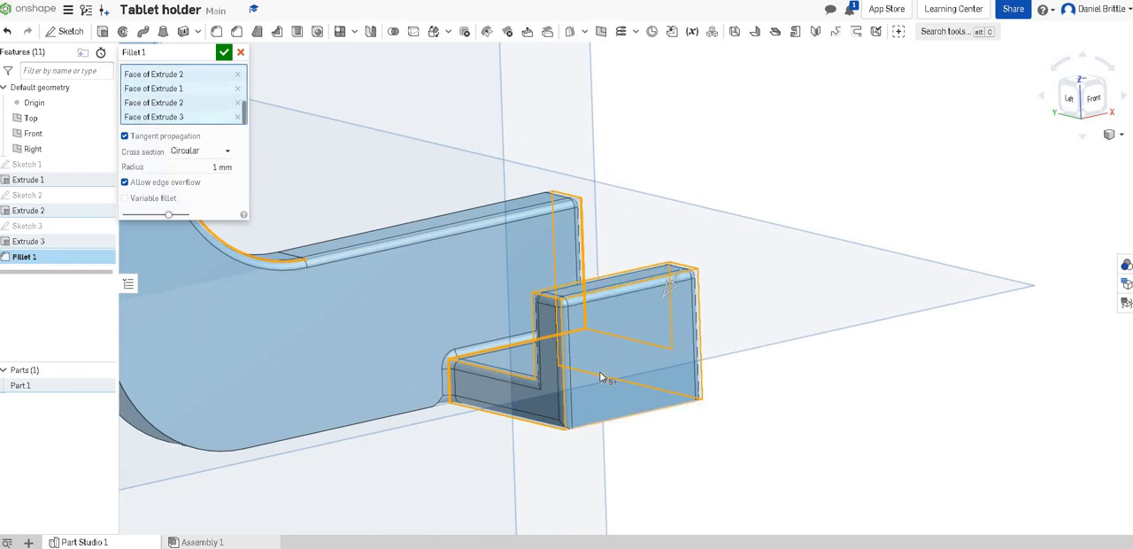
Step: Try to include the underside face of the right arm in the fillet, then deselect it
right_drag(595, 375, 570, 350)
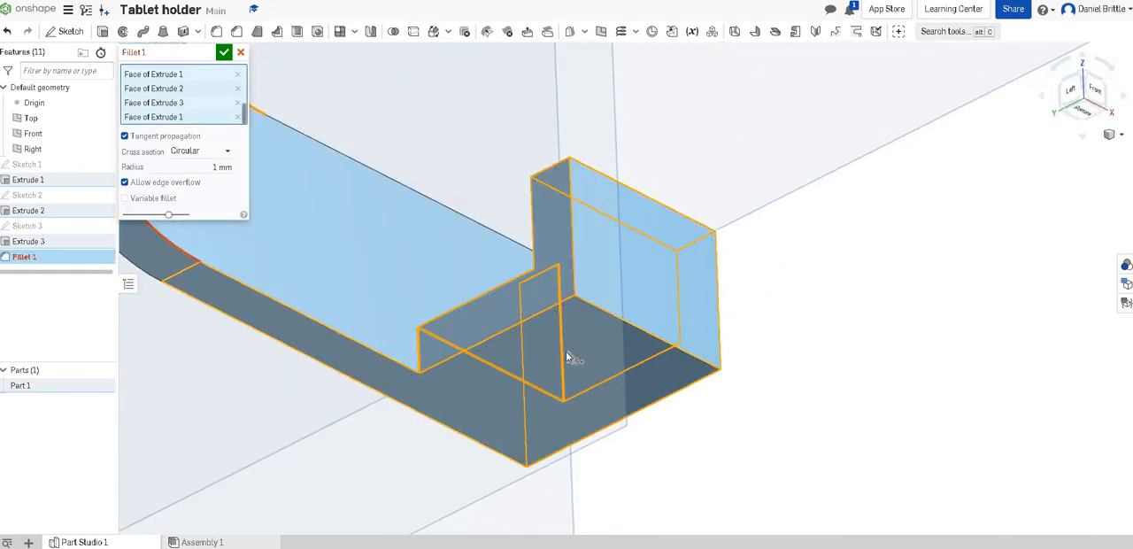
scroll(566, 351, down, 5)
scroll(556, 358, down, 2)
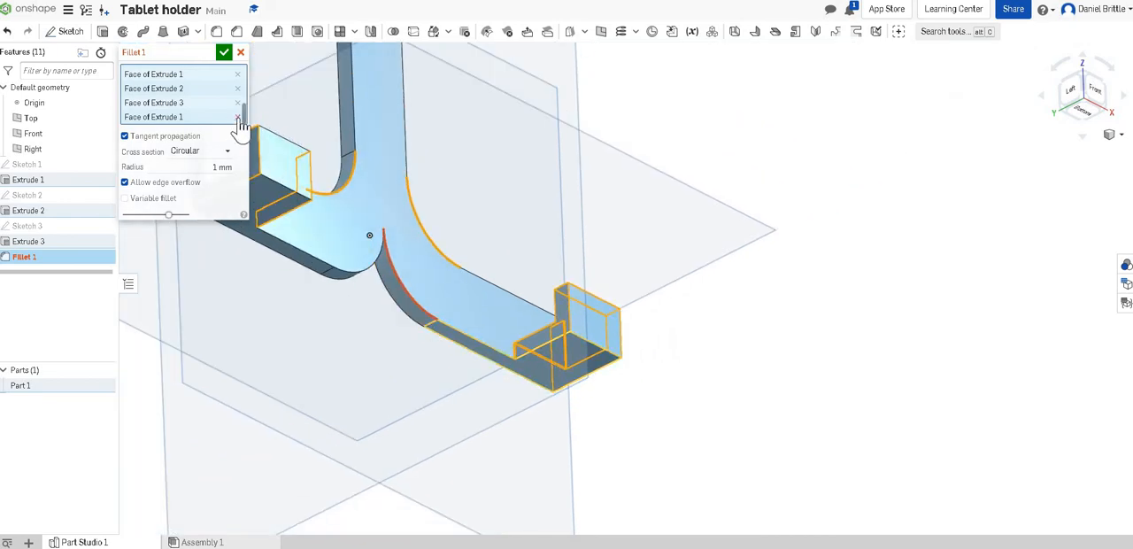
click(577, 341)
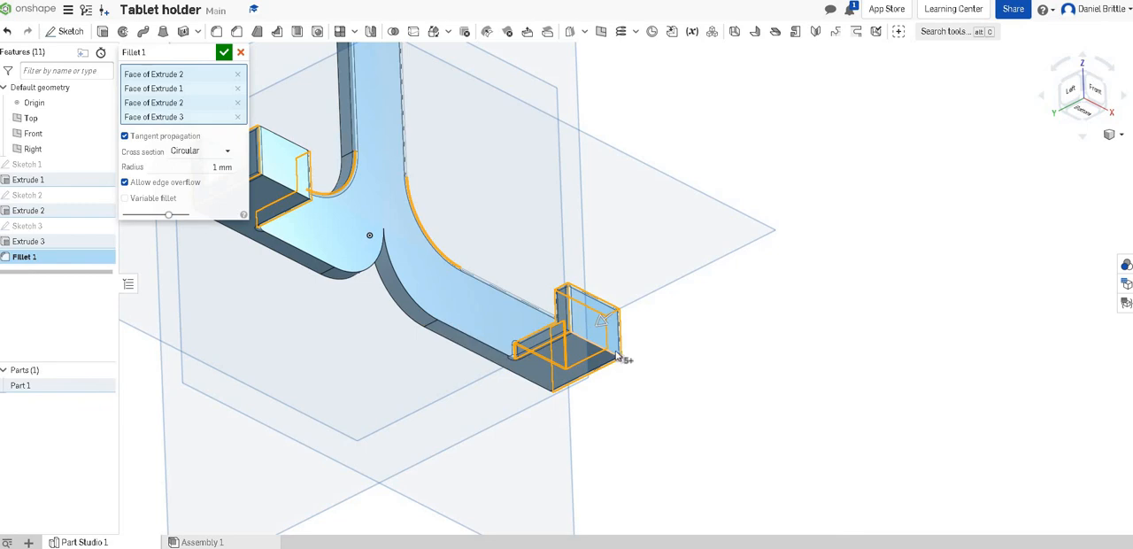
Step: Add the right lip's lower front edge and the upright's rear long edges to the fillet
click(609, 357)
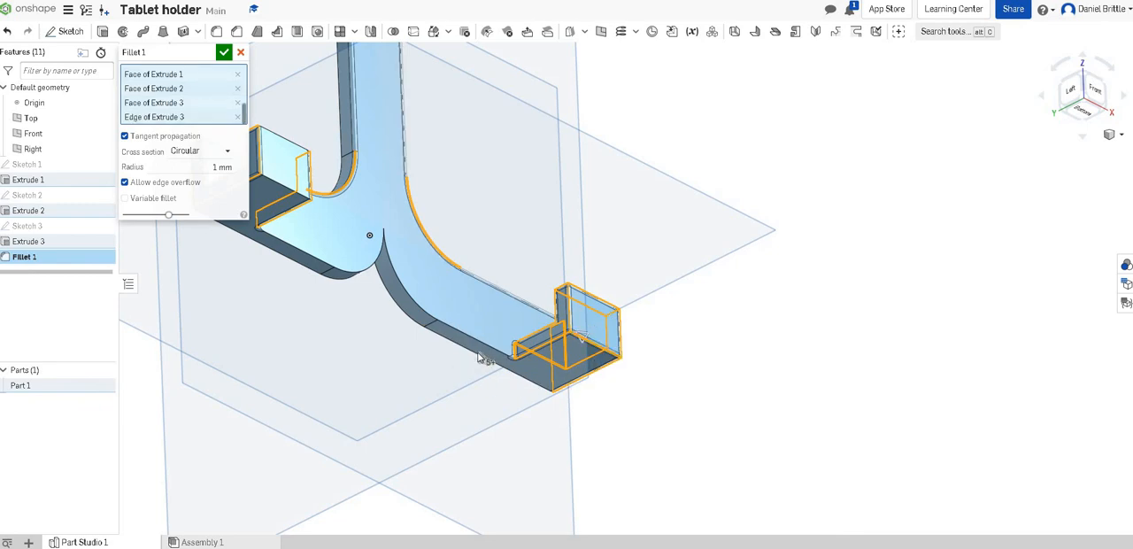
click(480, 357)
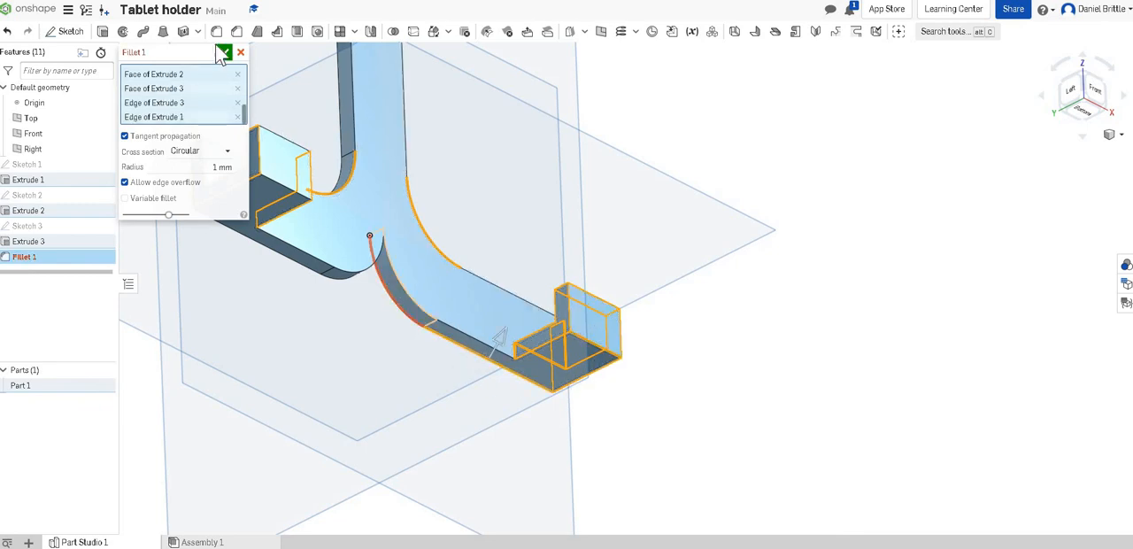
right_drag(398, 240, 428, 162)
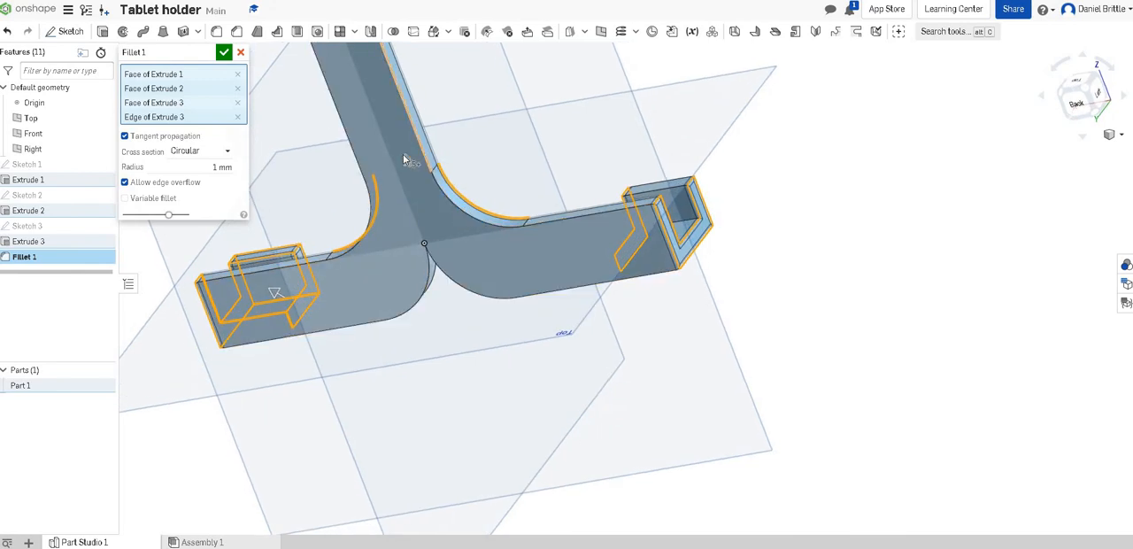
click(354, 154)
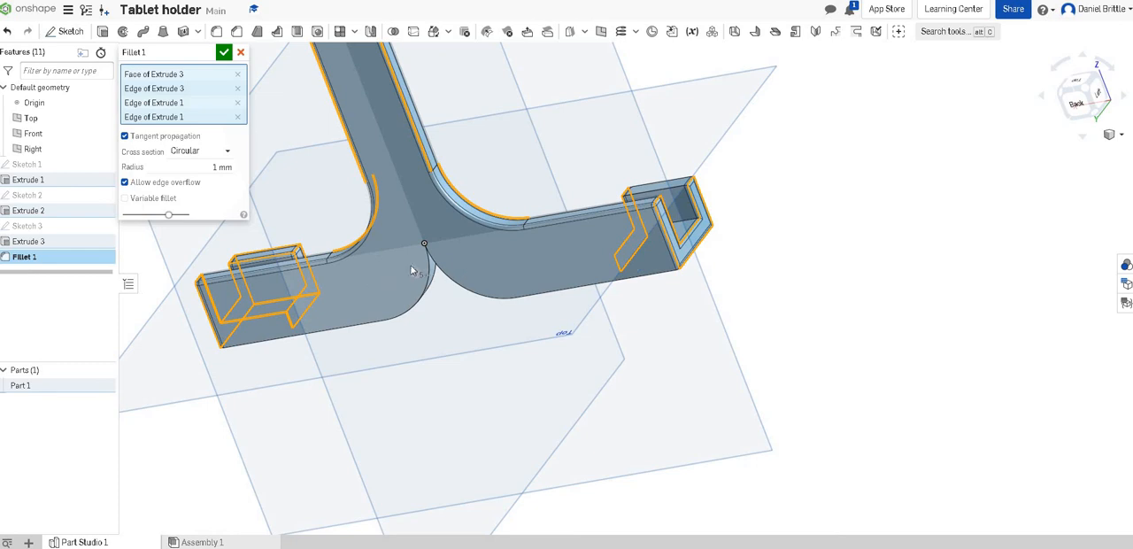
Step: Add the left ledge's edge and the left retaining lip's edges and face to the fillet
right_drag(410, 270, 598, 218)
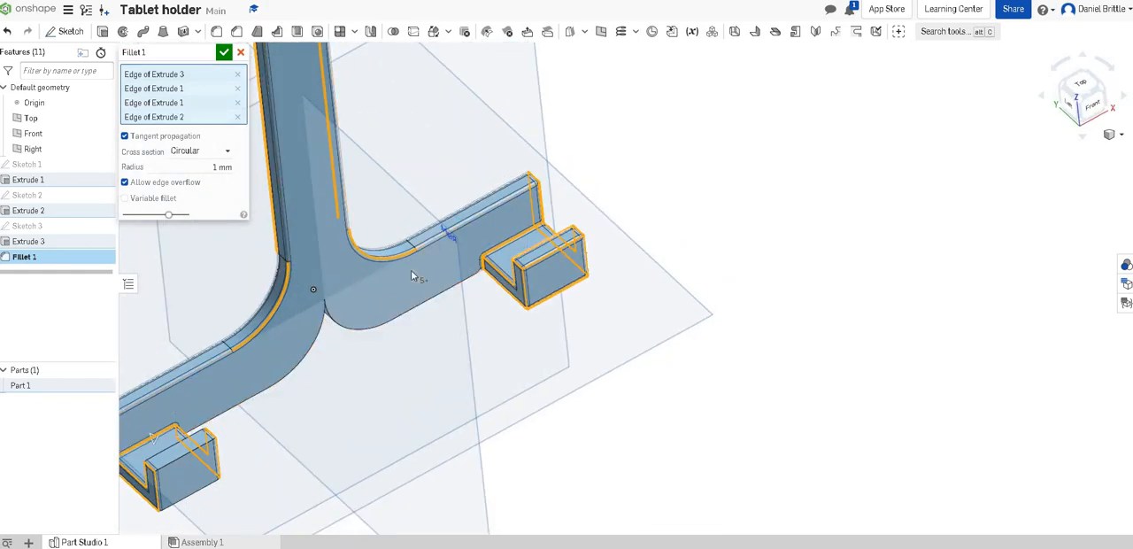
scroll(411, 270, down, 2)
scroll(265, 368, up, 3)
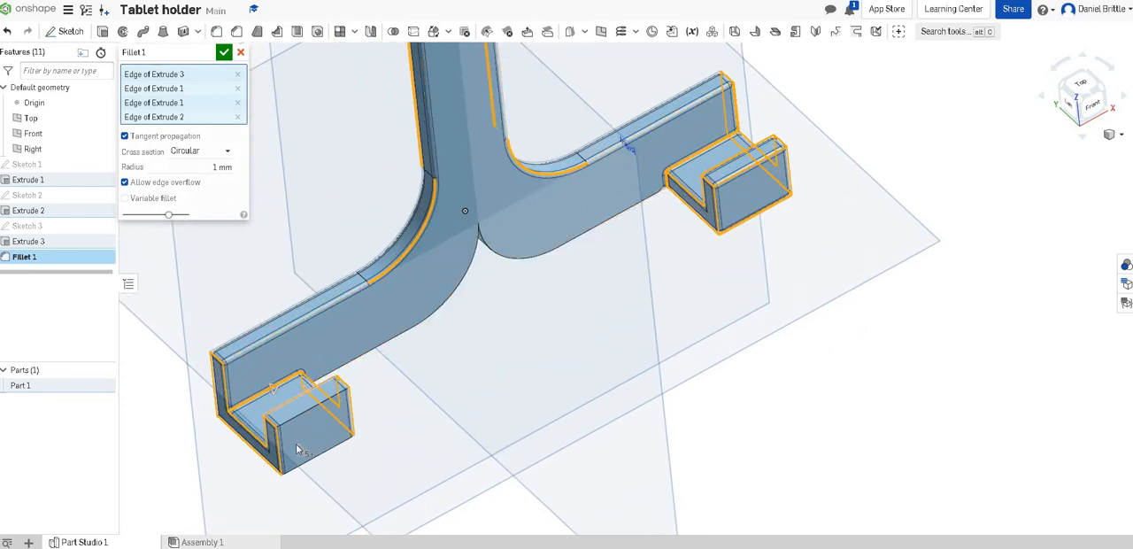
right_drag(296, 449, 278, 401)
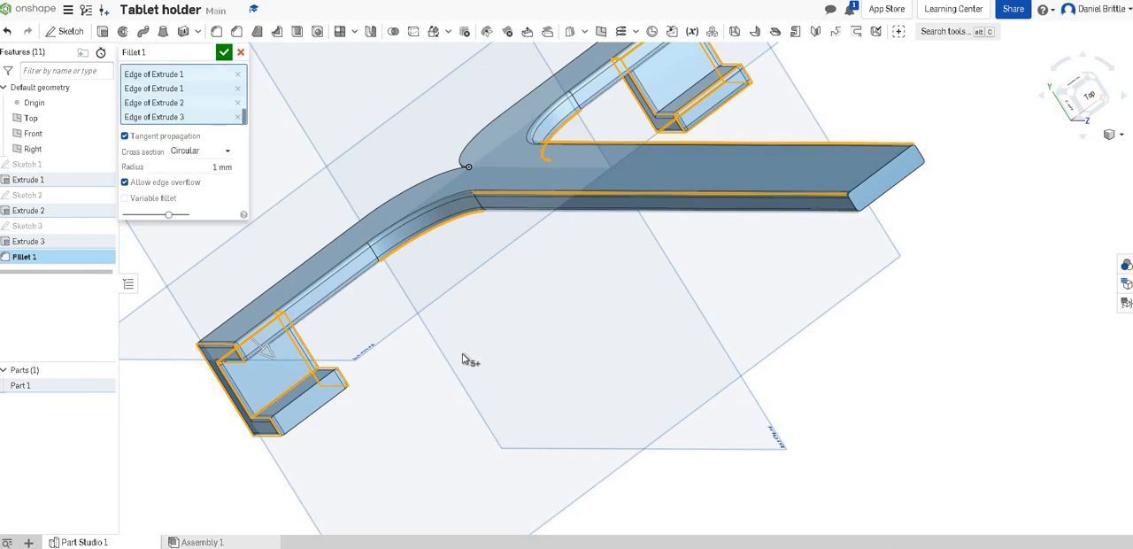
right_drag(476, 355, 607, 108)
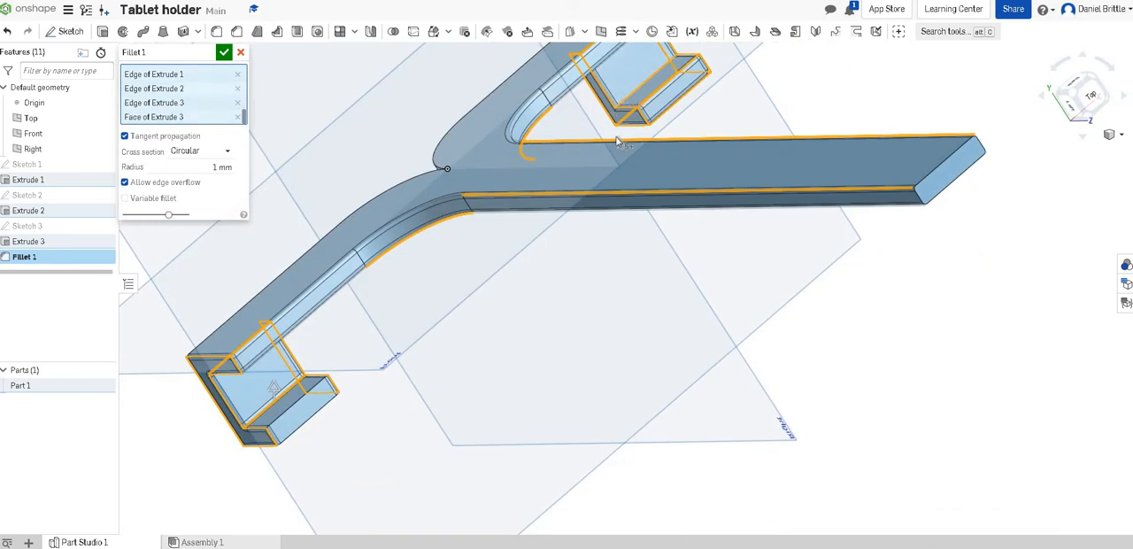
right_drag(366, 336, 288, 436)
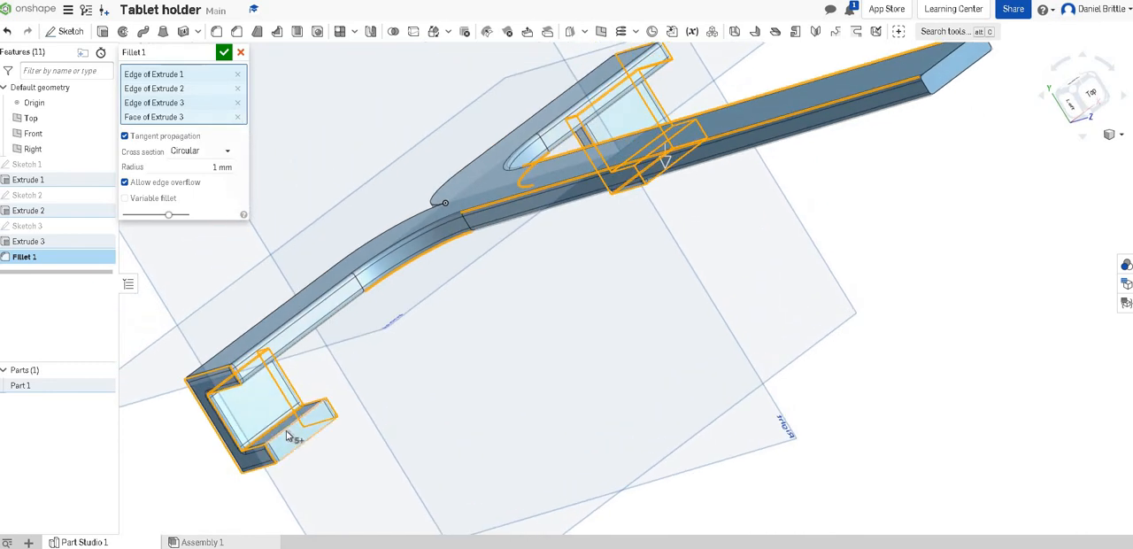
right_drag(399, 399, 354, 434)
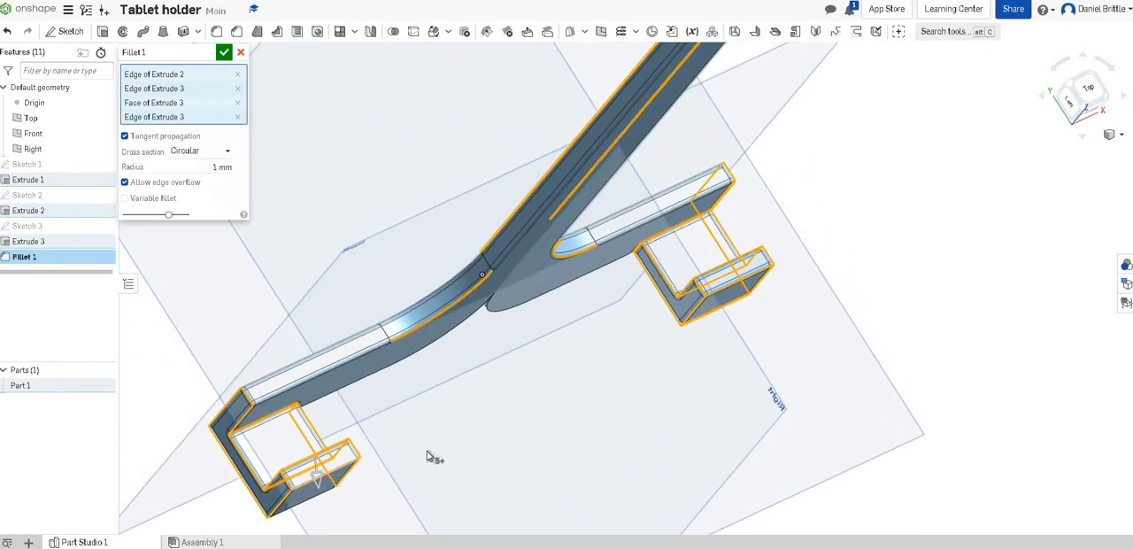
Step: Add the left lip's remaining front edge to the selection and accept the 1 mm circular fillet
right_drag(564, 407, 350, 254)
click(351, 252)
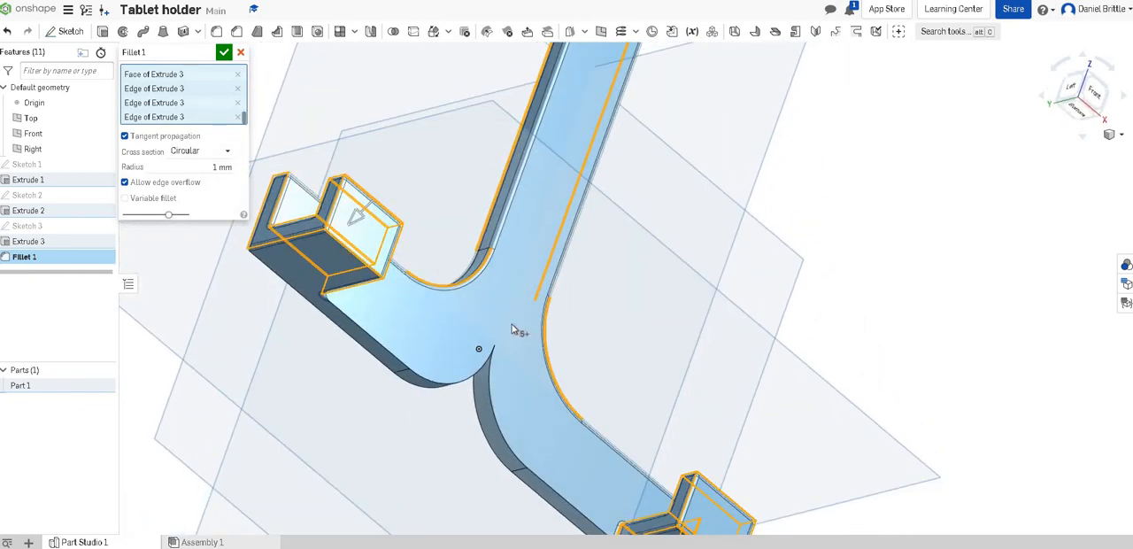
scroll(458, 337, down, 3)
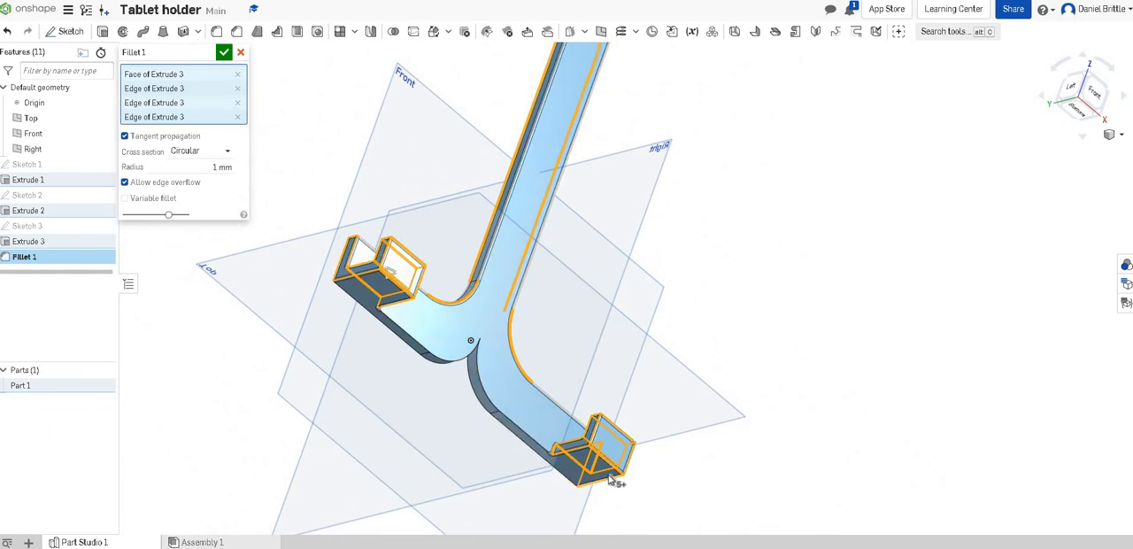
scroll(611, 479, up, 4)
scroll(576, 427, down, 3)
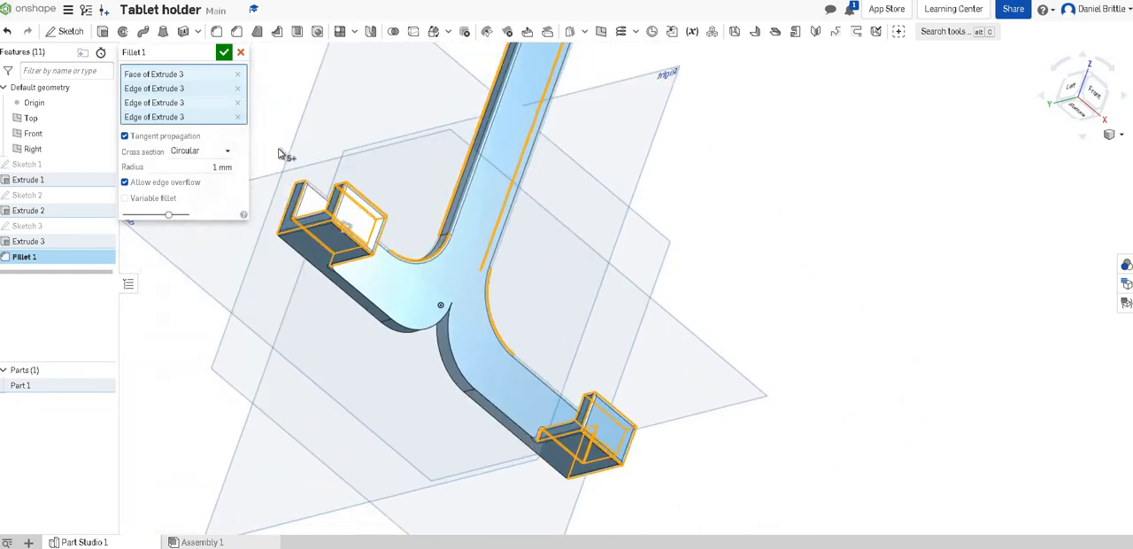
click(224, 52)
right_drag(526, 316, 573, 318)
scroll(573, 318, up, 3)
scroll(563, 306, down, 8)
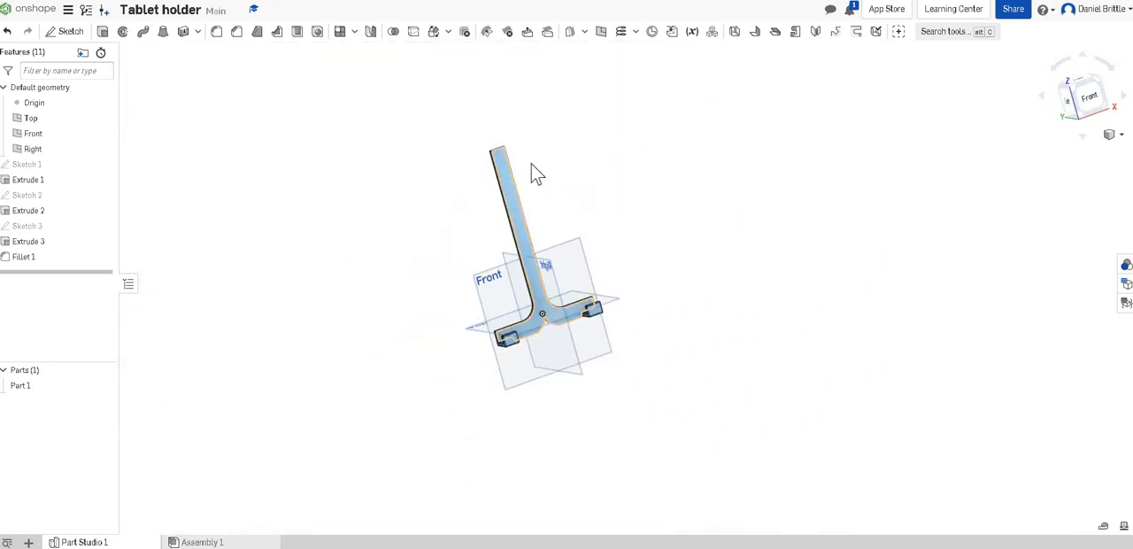
right_drag(537, 173, 511, 358)
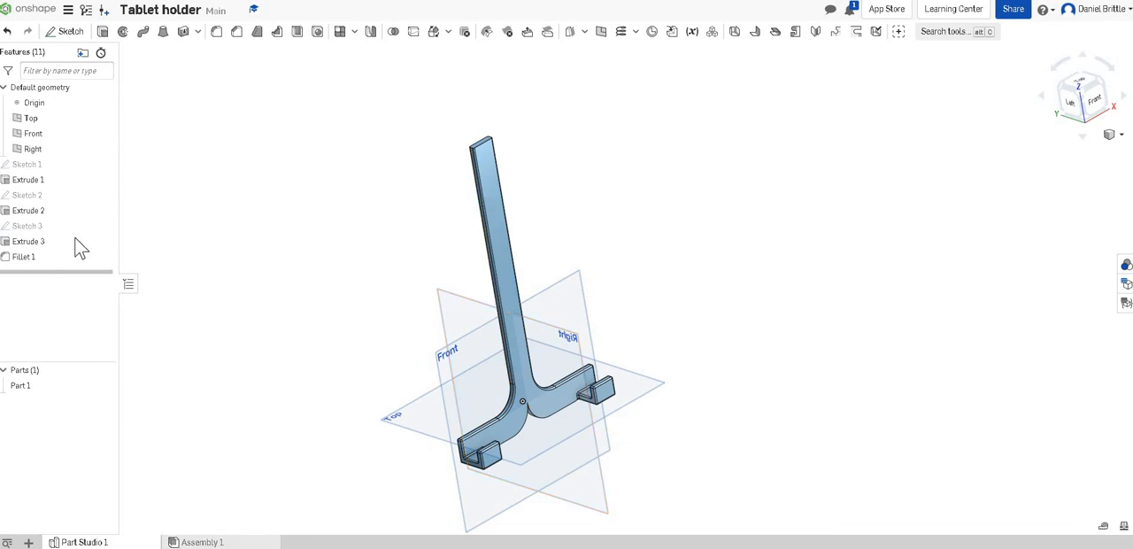
Step: Roll the feature history back to just after Extrude 3, ahead of the existing 1 mm fillet
right_click(15, 244)
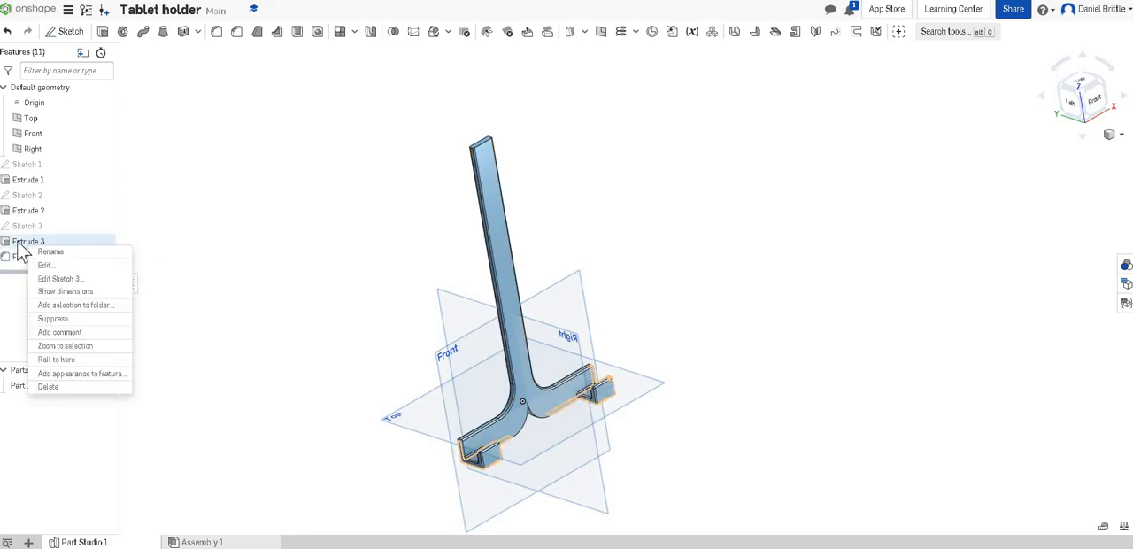
click(80, 360)
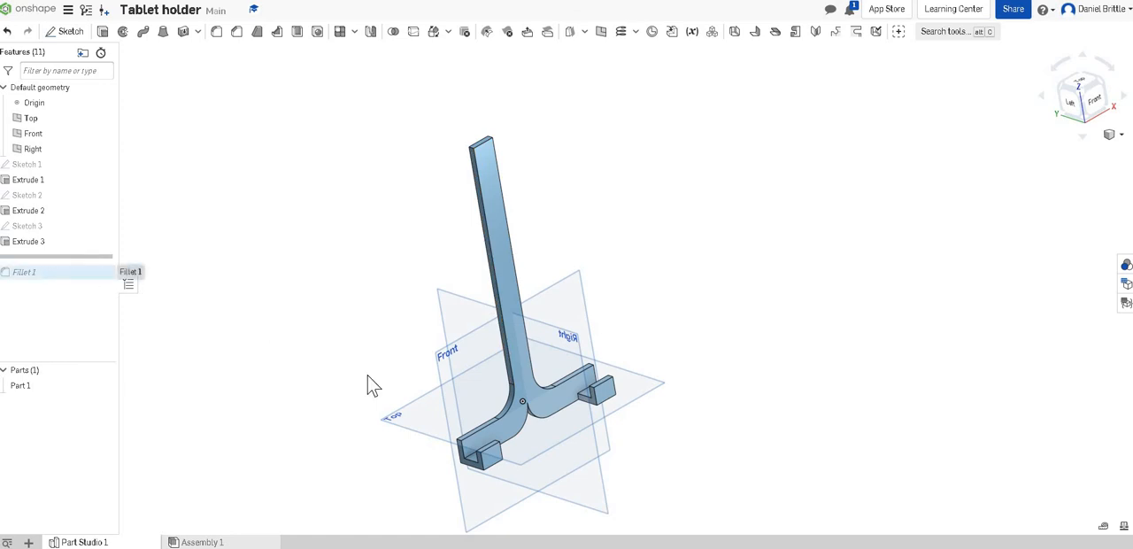
scroll(494, 471, up, 3)
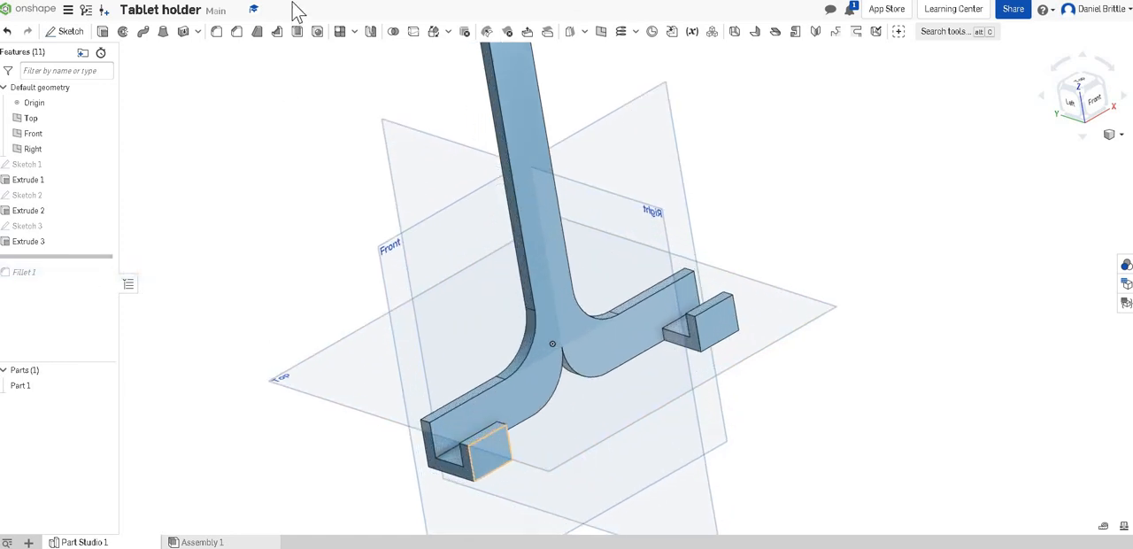
Step: Round the upper outer corner edges of the left and right arms with a 10 mm circular fillet
click(217, 40)
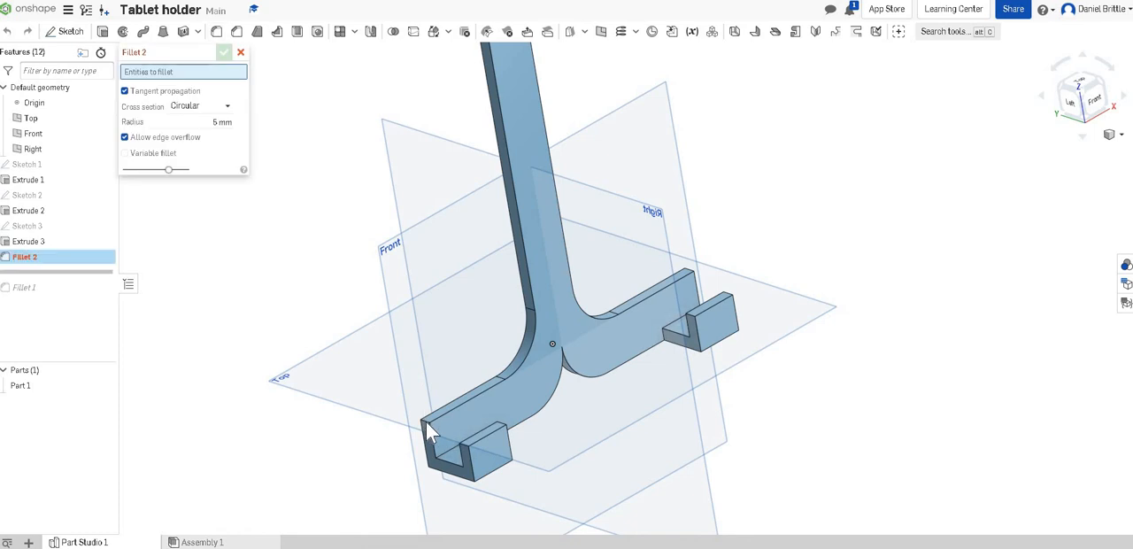
click(426, 421)
right_drag(612, 405, 754, 254)
scroll(725, 276, up, 5)
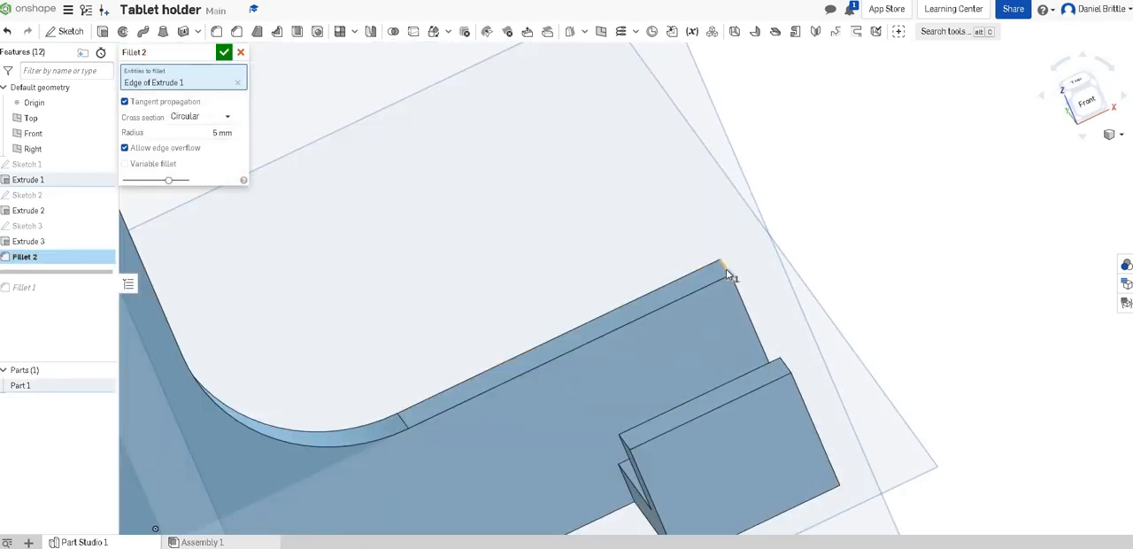
click(703, 318)
scroll(705, 320, down, 10)
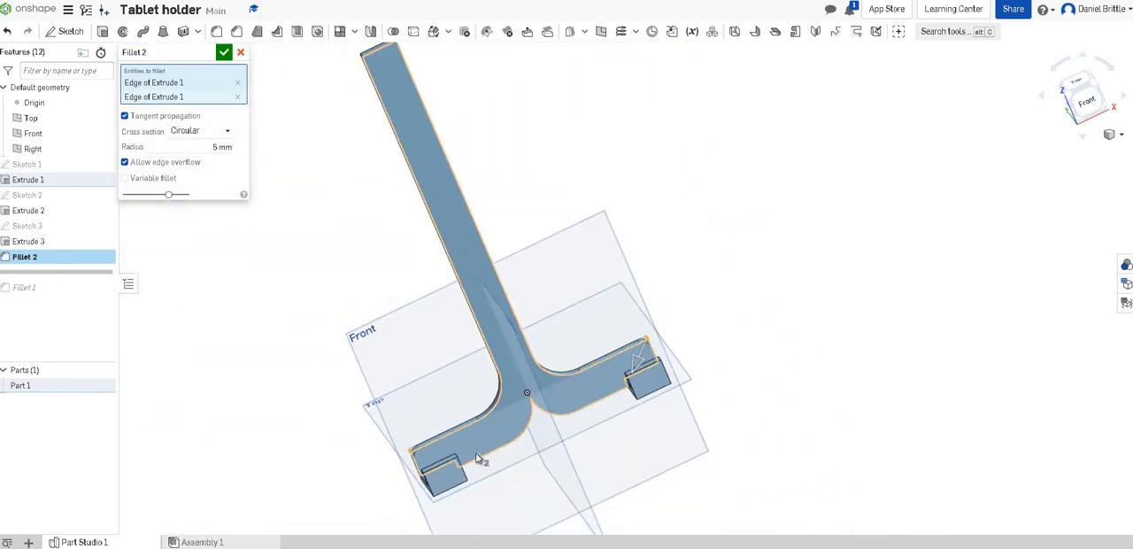
scroll(477, 452, up, 3)
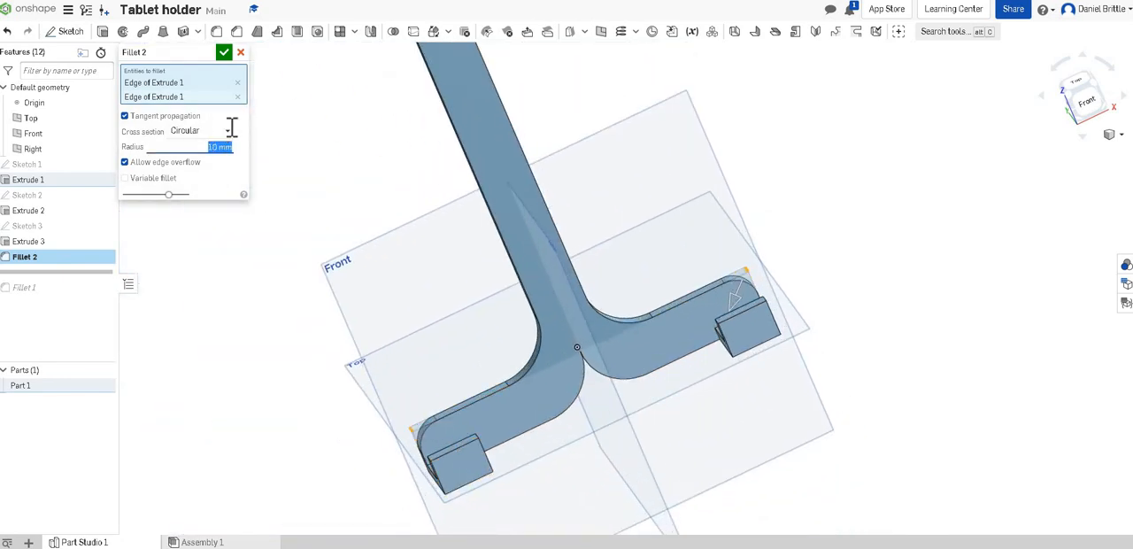
click(225, 52)
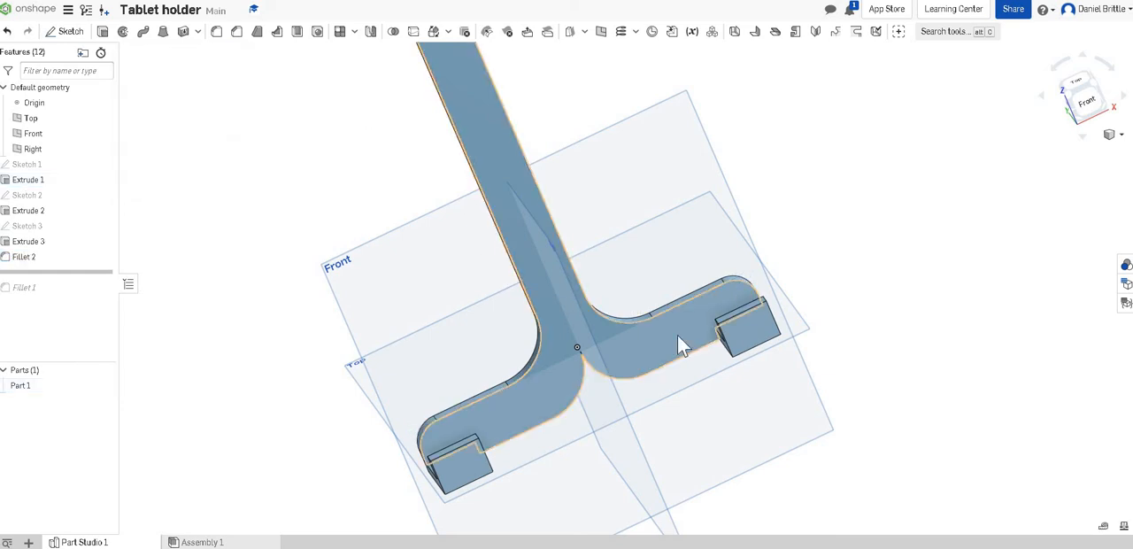
Step: Roll the feature history forward to the end to reapply the 1 mm edge fillet, and view the whole holder
right_click(29, 289)
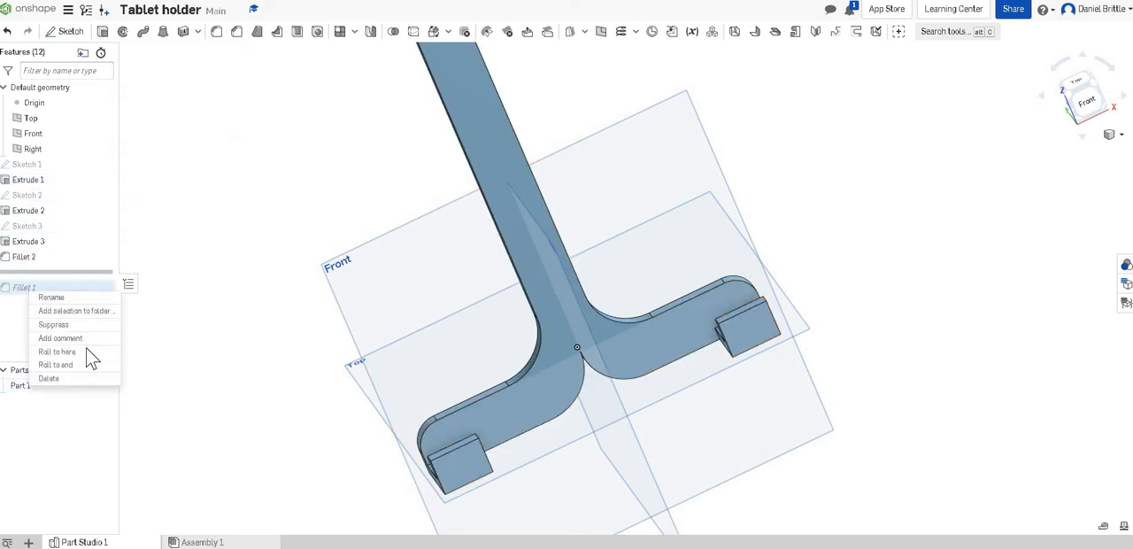
click(89, 365)
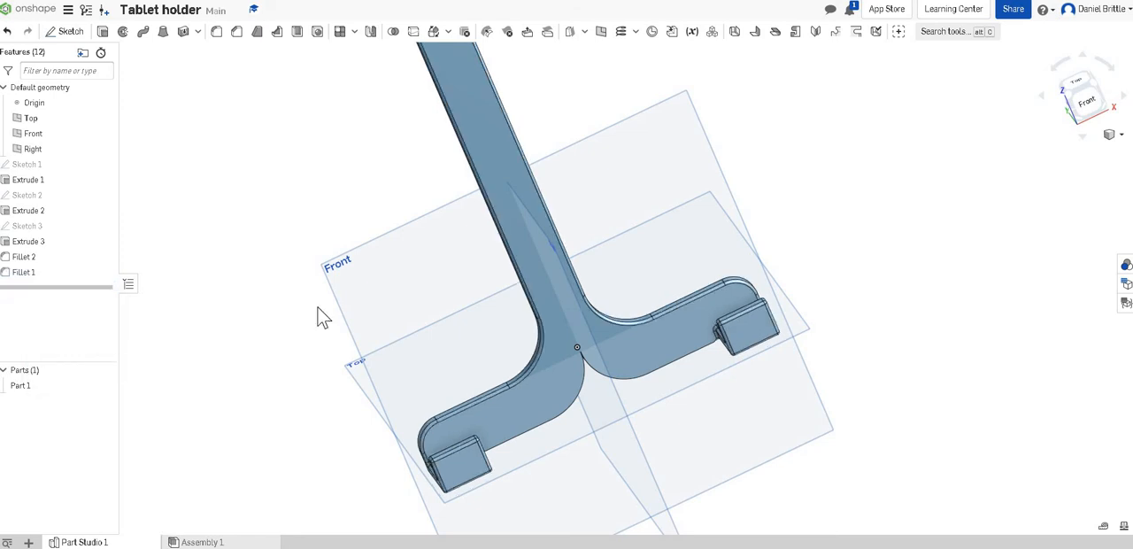
right_drag(571, 316, 564, 335)
scroll(564, 337, down, 5)
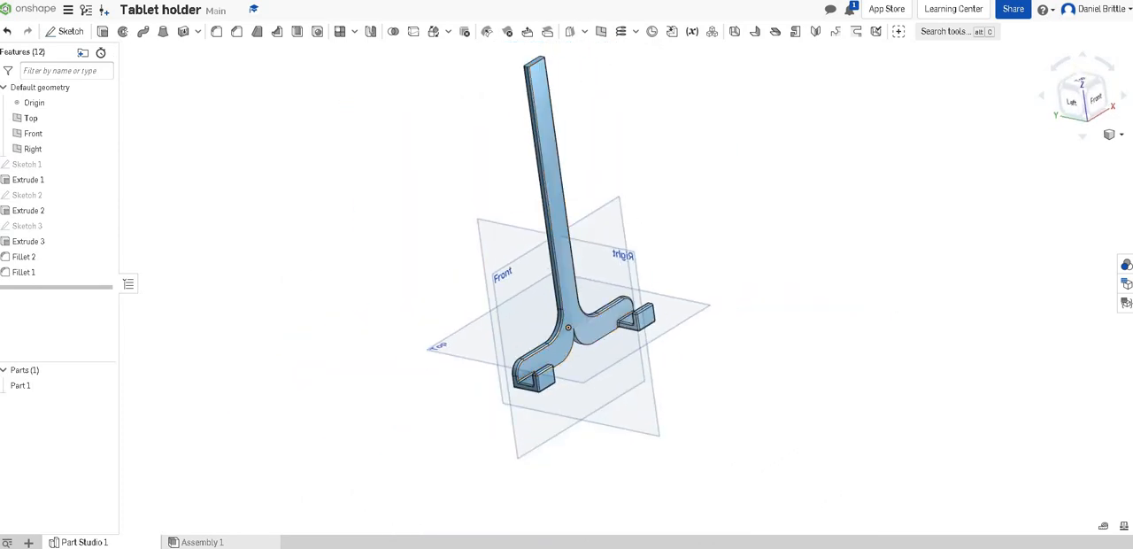